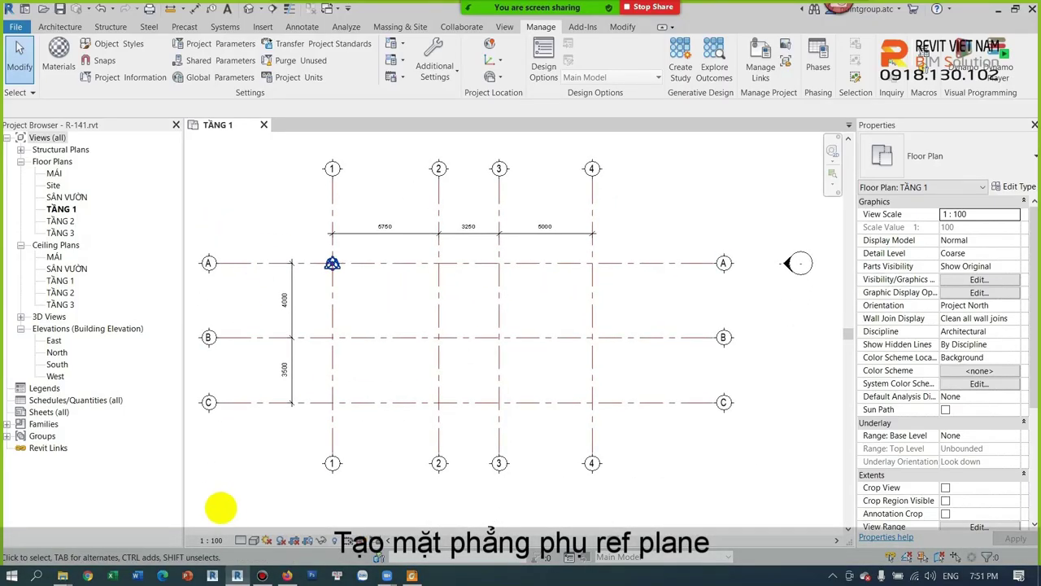
# Shorten grid 4 by dragging its head grip down to a new extent
pyautogui.moveTo(664, 320); pyautogui.dragTo(637, 321, button='middle')
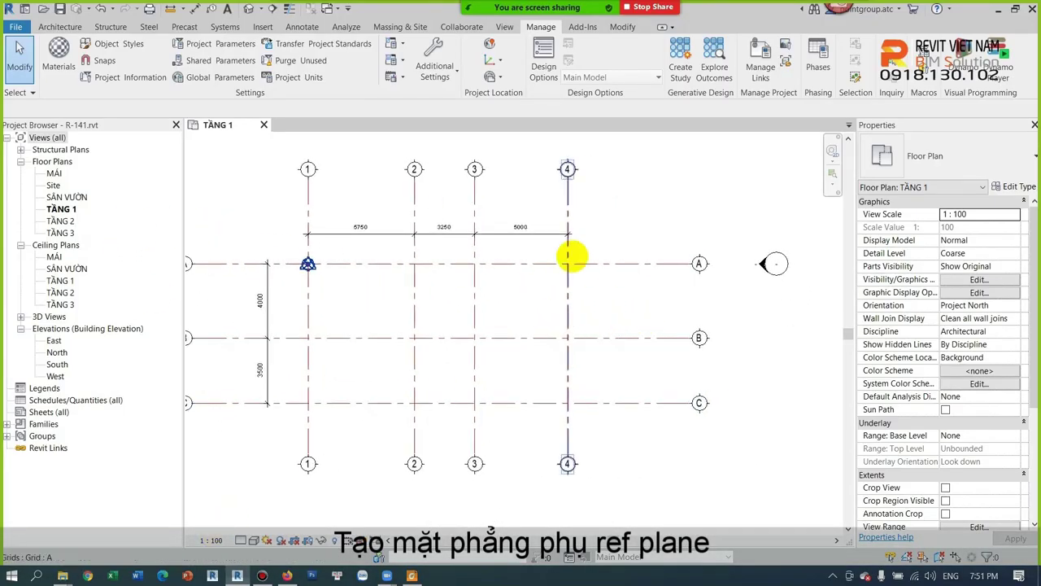
pyautogui.scroll(2, 569, 255)
pyautogui.click(565, 249)
pyautogui.moveTo(569, 151); pyautogui.dragTo(568, 205)
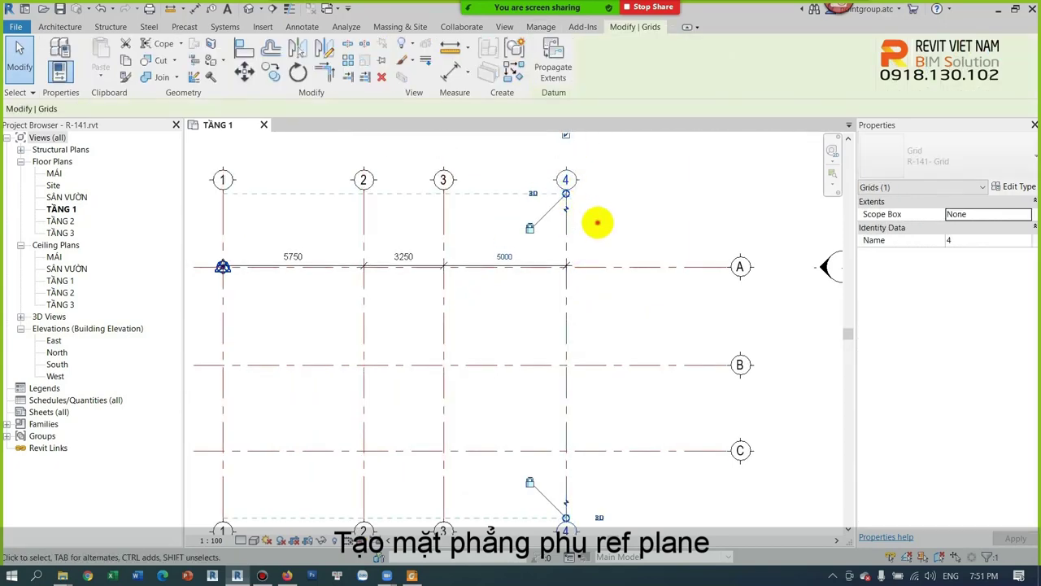
# Move the horizontal 5750/3250/5000 dimension string up toward the grid heads
pyautogui.click(532, 264)
pyautogui.moveTo(544, 265); pyautogui.dragTo(550, 208)
pyautogui.click(607, 293)
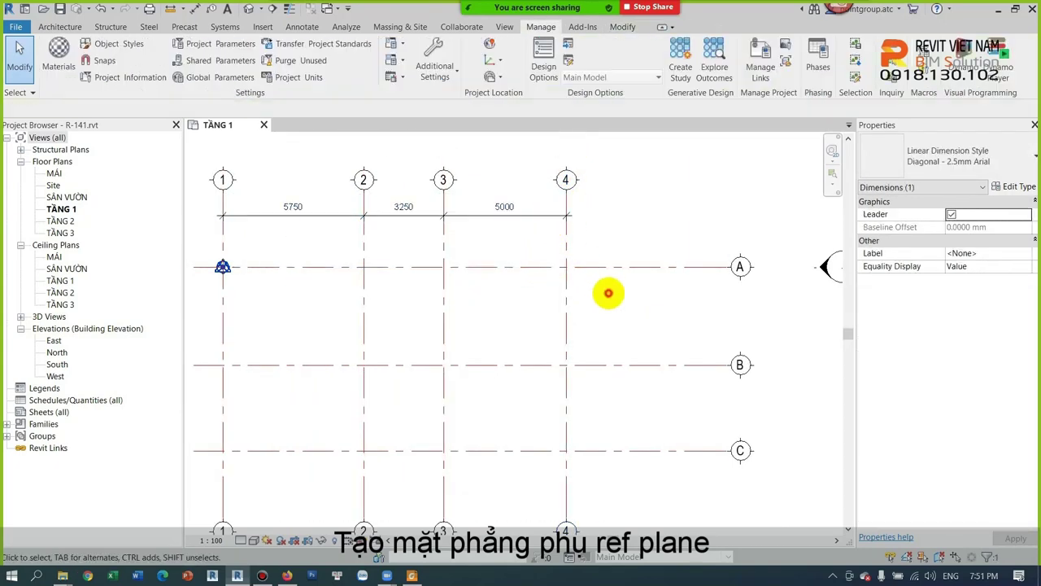
# Move the vertical 4000/3500 dimension string left toward the grid A–C heads
pyautogui.moveTo(606, 292); pyautogui.dragTo(623, 344, button='middle')
pyautogui.moveTo(349, 349); pyautogui.dragTo(339, 317, button='middle')
pyautogui.scroll(1, 339, 318)
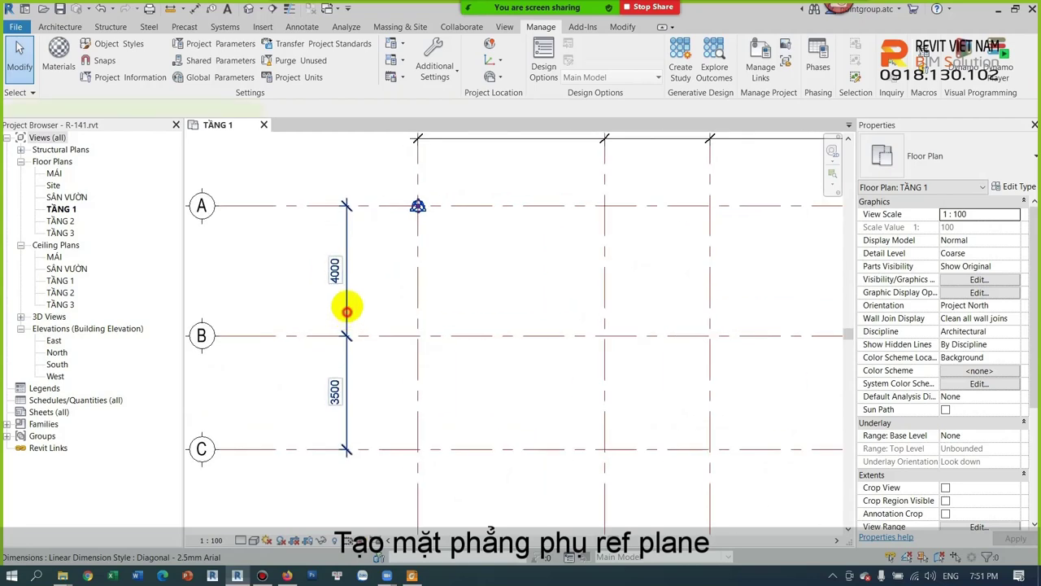
pyautogui.moveTo(344, 304); pyautogui.dragTo(290, 293)
pyautogui.click(364, 278)
pyautogui.scroll(-1, 364, 278)
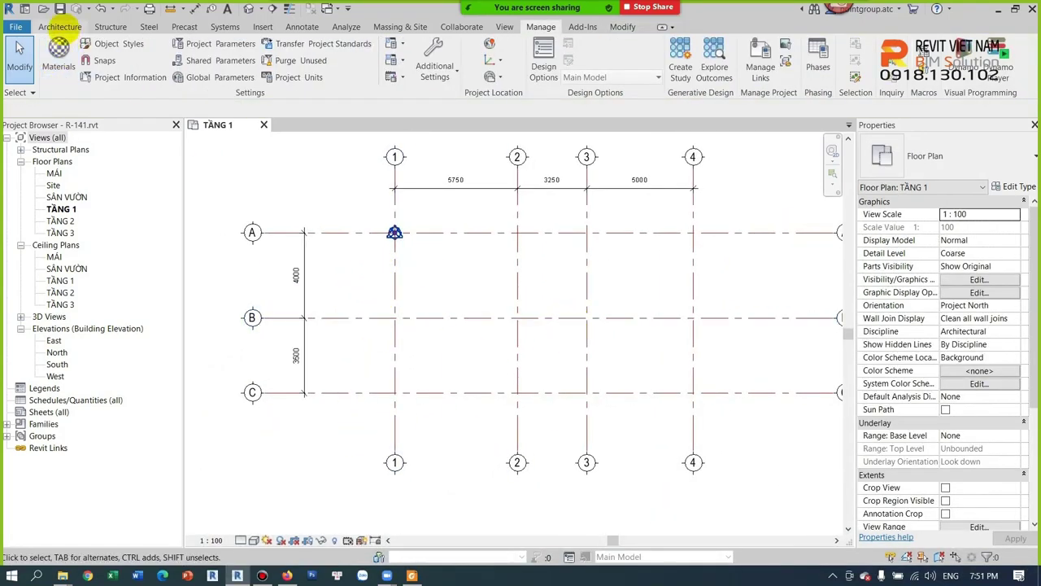
pyautogui.click(59, 26)
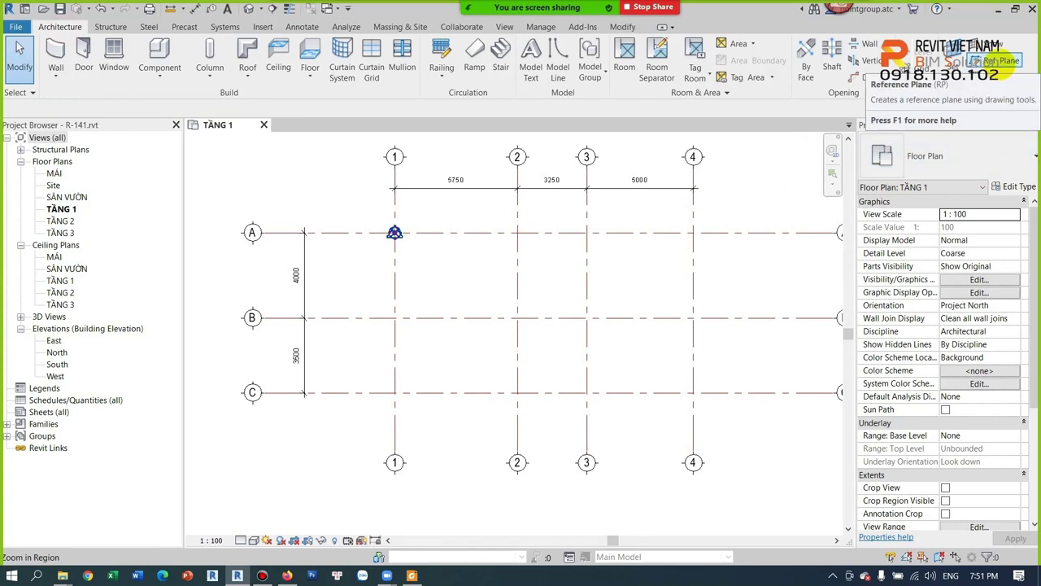
# Draw a vertical reference plane right of grid 4 and a horizontal one below grid C
pyautogui.click(998, 61)
pyautogui.moveTo(762, 249); pyautogui.dragTo(609, 235, button='middle')
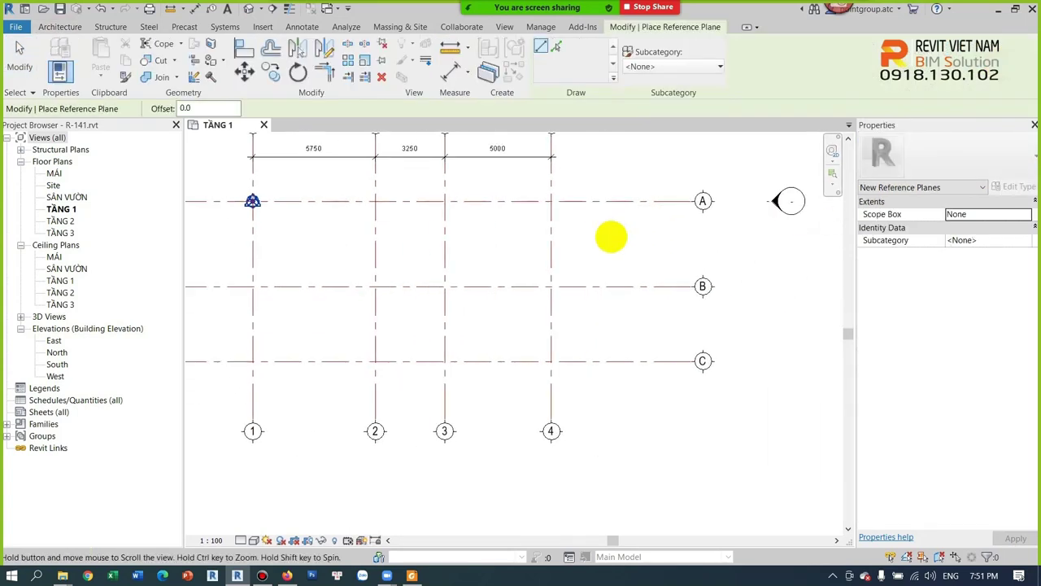
pyautogui.click(594, 176)
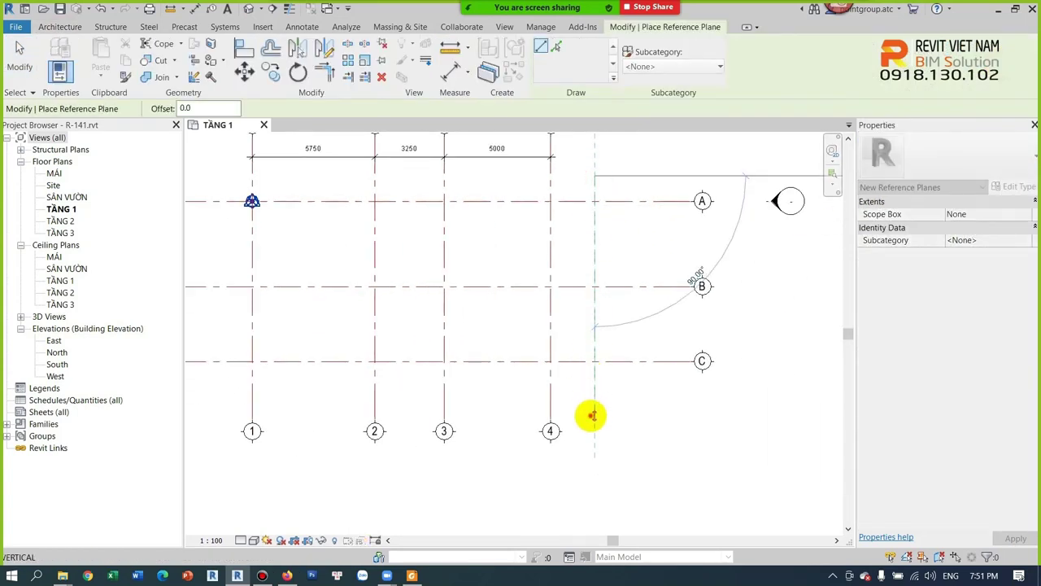
pyautogui.click(593, 416)
pyautogui.scroll(-2, 593, 418)
pyautogui.click(279, 402)
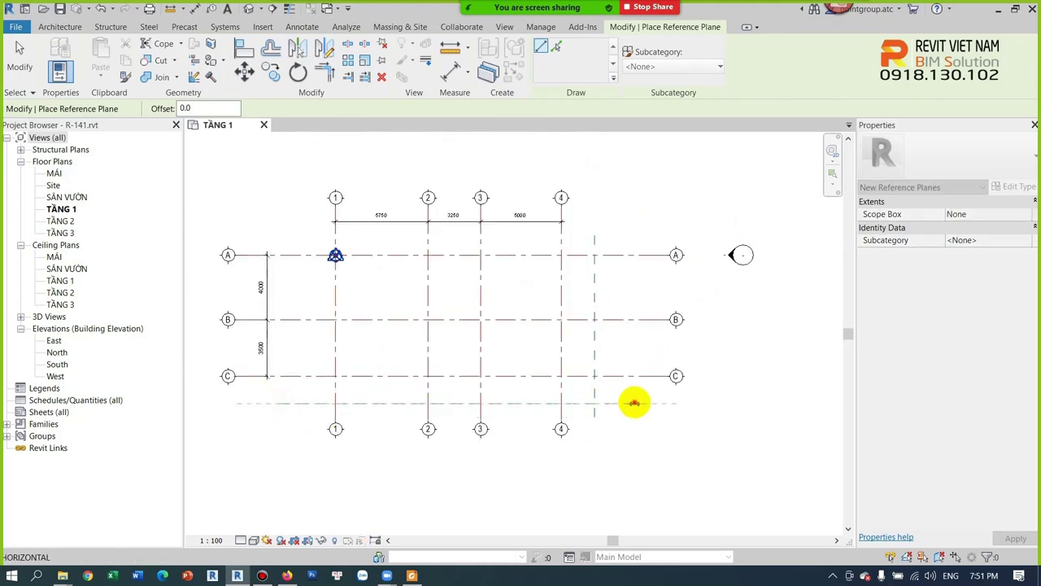
pyautogui.click(634, 402)
pyautogui.scroll(1, 628, 399)
pyautogui.scroll(2, 585, 360)
pyautogui.scroll(1, 541, 235)
pyautogui.press('Escape')
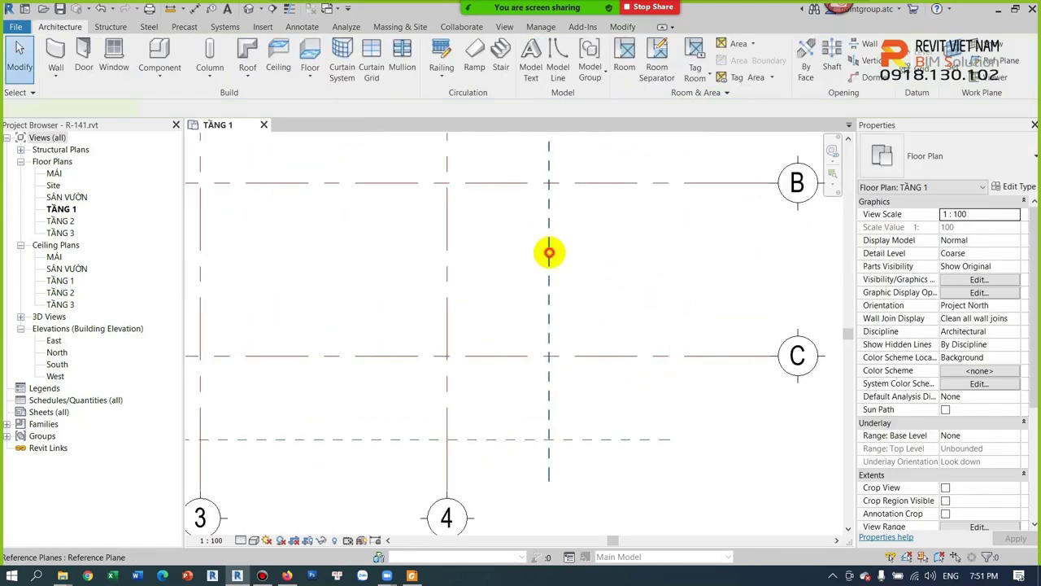
# Set the vertical reference plane's offset from grid 4 to 2000
pyautogui.click(549, 253)
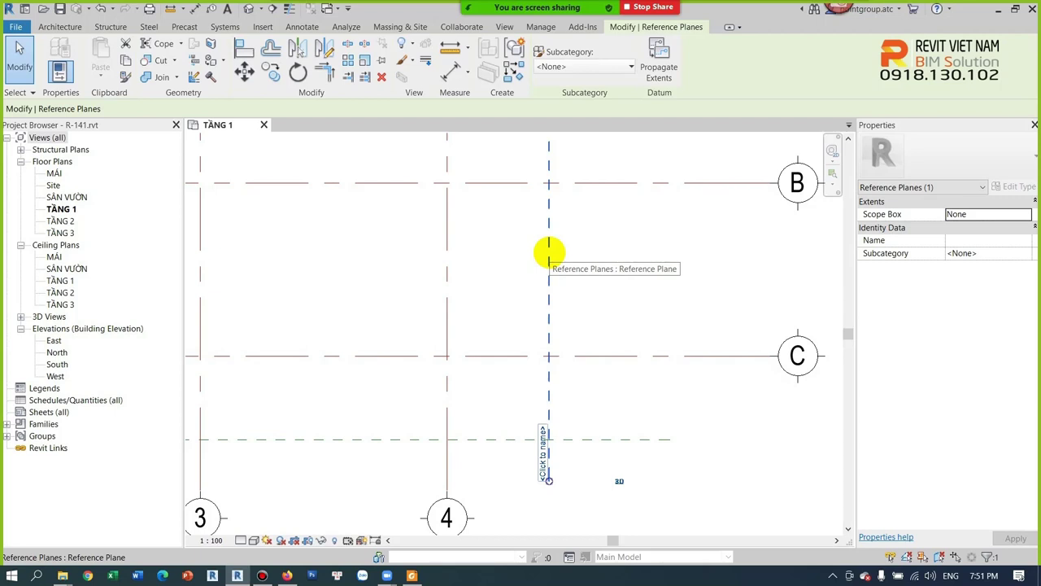
pyautogui.scroll(-3, 549, 252)
pyautogui.moveTo(549, 249); pyautogui.dragTo(553, 279, button='middle')
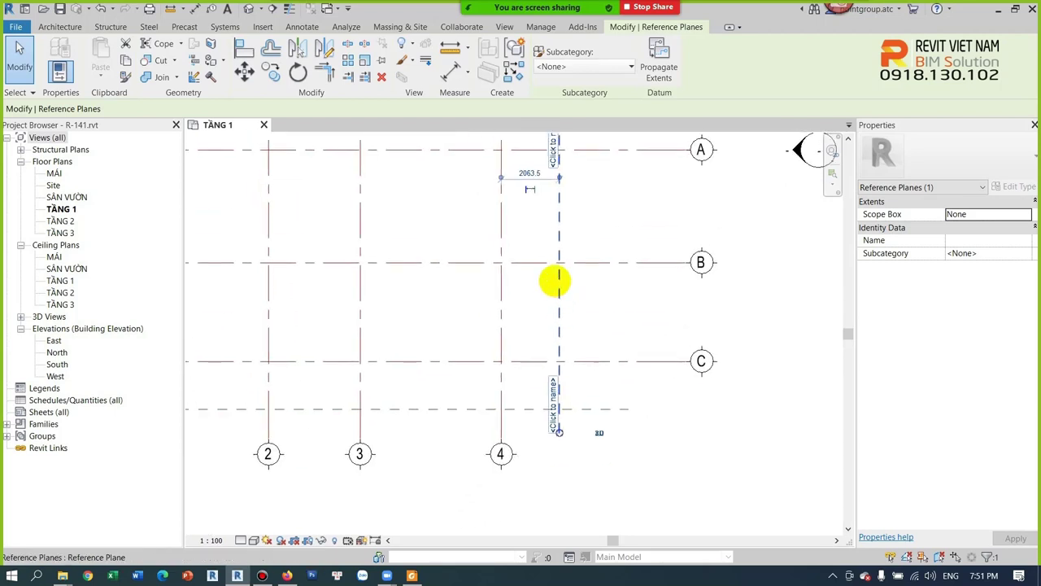
pyautogui.click(529, 174)
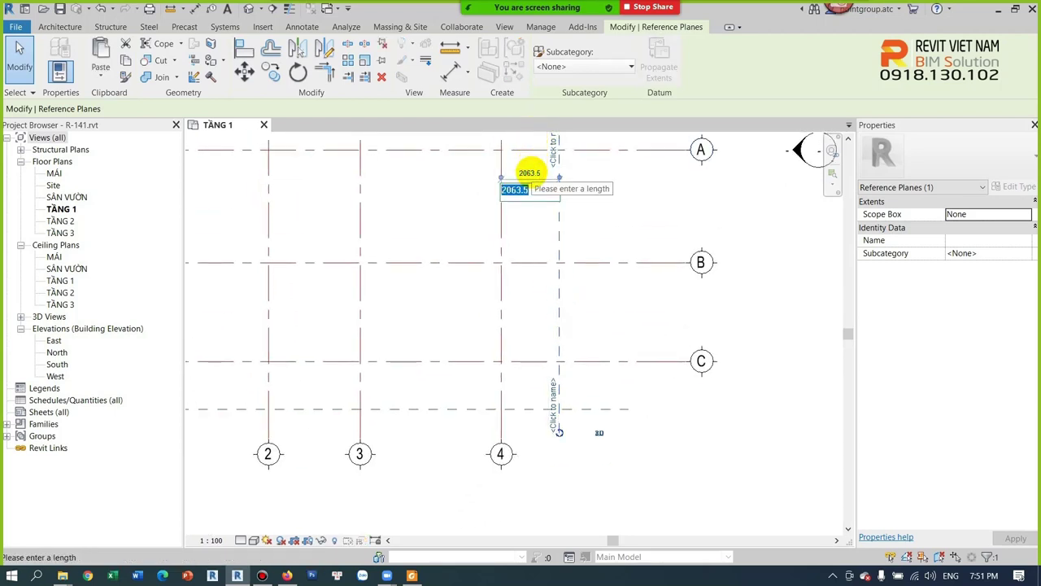
pyautogui.press('Return')
pyautogui.scroll(2, 500, 372)
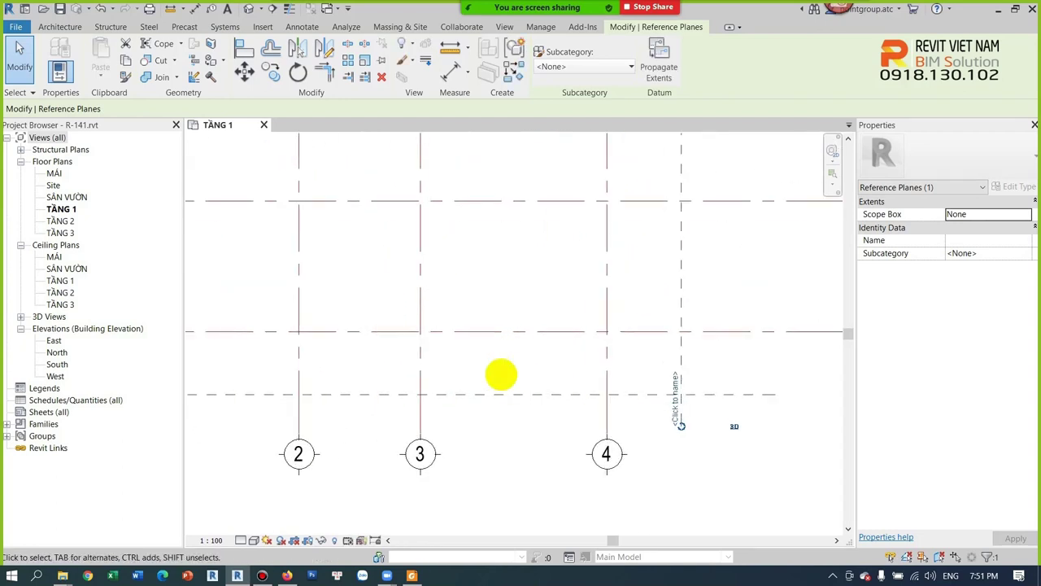
# Change the horizontal reference plane's distance below grid C from 1692.2 to 2000
pyautogui.click(483, 390)
pyautogui.moveTo(483, 390); pyautogui.dragTo(606, 359, button='middle')
pyautogui.click(191, 346)
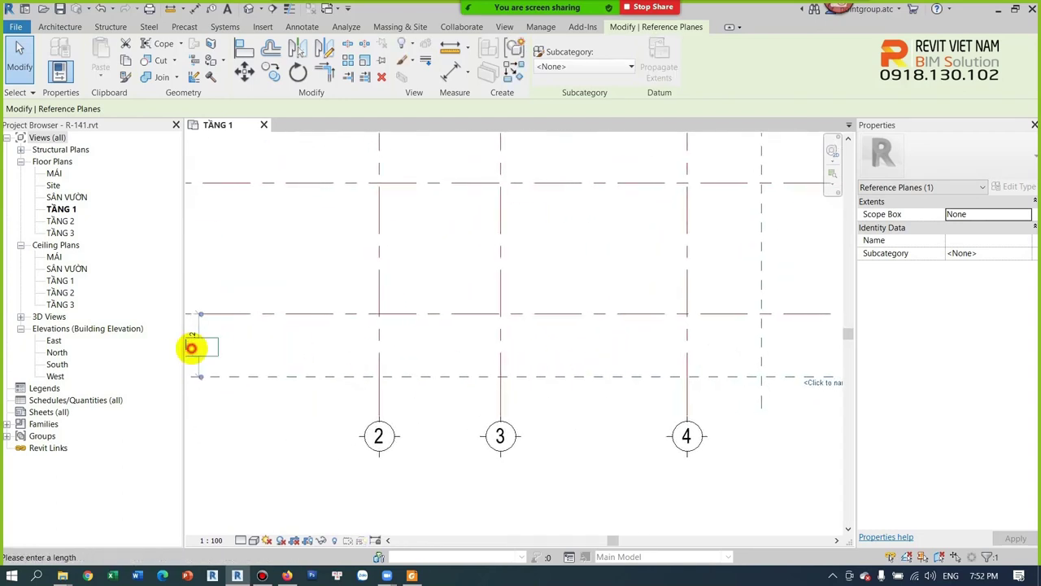
pyautogui.write('2000')
pyautogui.scroll(-2, 360, 349)
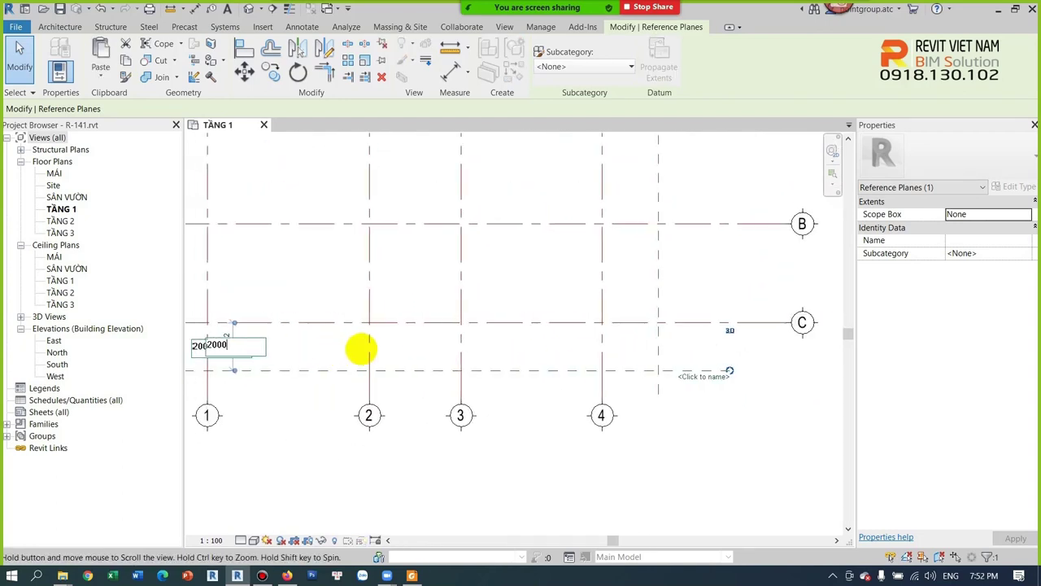
pyautogui.press('Return')
pyautogui.press('Escape')
pyautogui.scroll(-2, 472, 341)
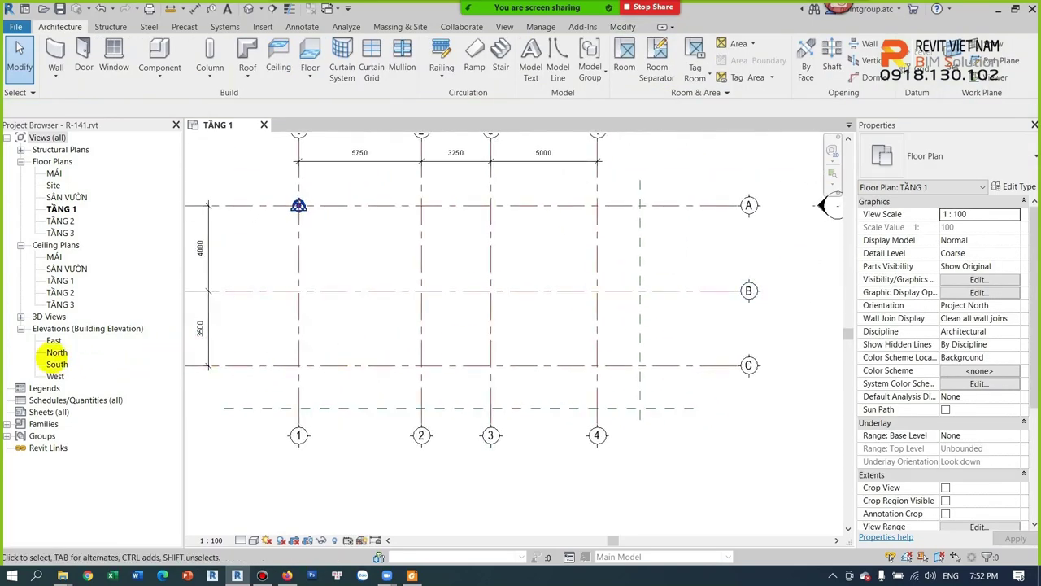
# Inspect the reference plane beside grid 4 in the North elevation, then go back to TẦNG 1
pyautogui.doubleClick(57, 351)
pyautogui.scroll(2, 325, 325)
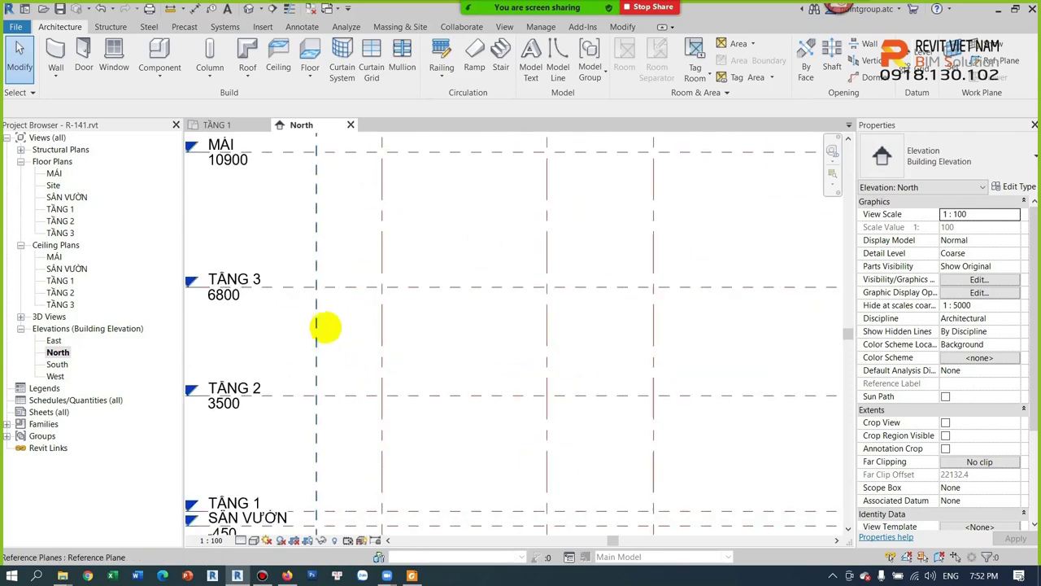
pyautogui.click(319, 337)
pyautogui.scroll(-2, 326, 345)
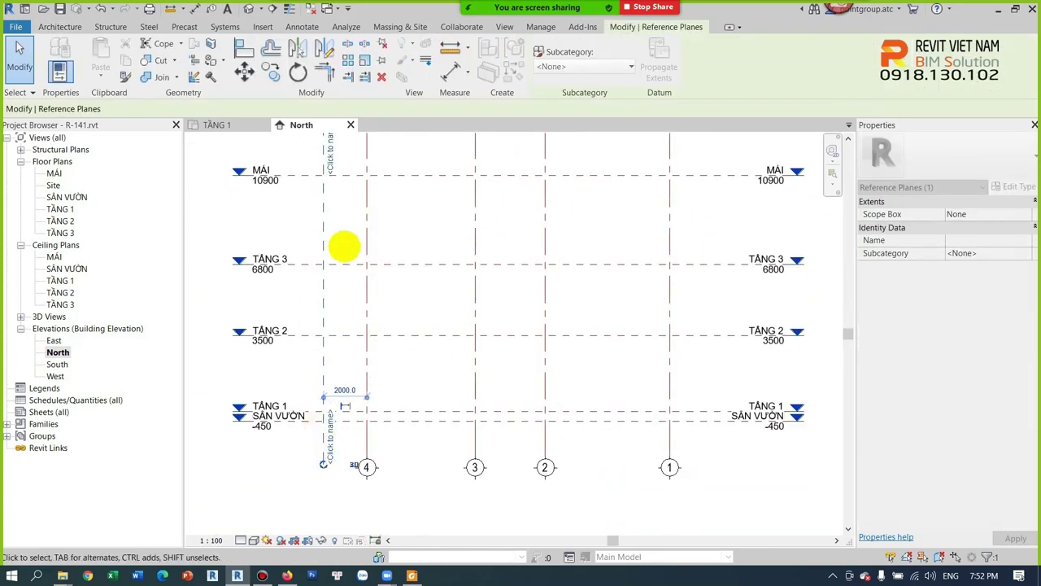
pyautogui.press('Escape')
pyautogui.scroll(3, 334, 326)
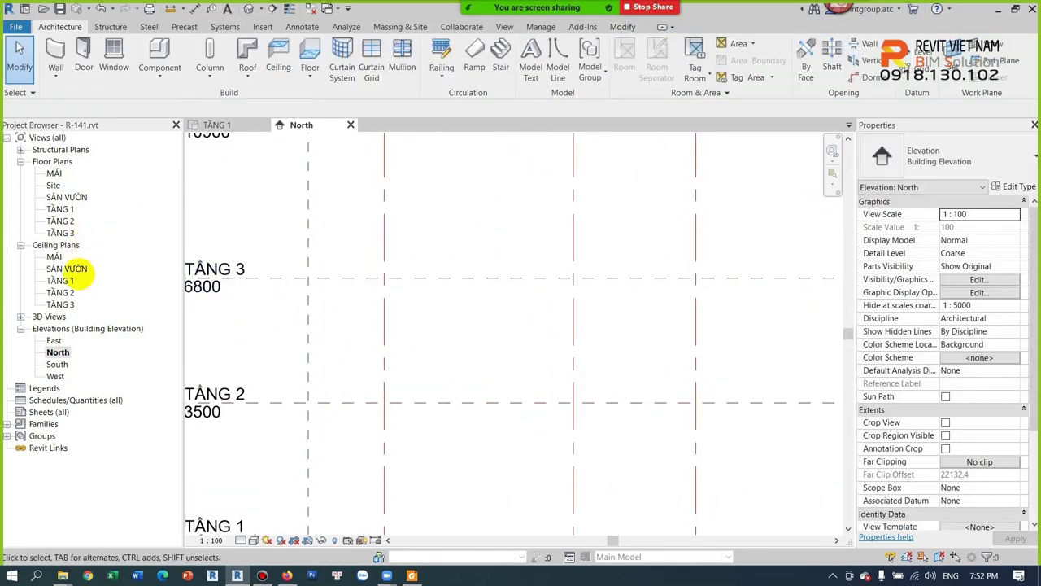
pyautogui.doubleClick(59, 209)
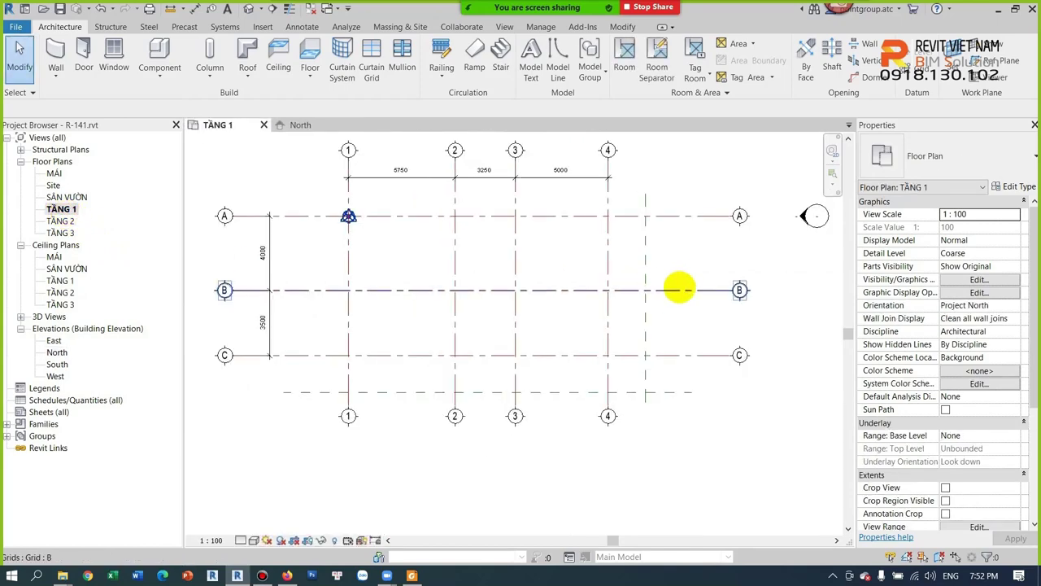
# Name the vertical reference plane R1 in Properties
pyautogui.scroll(2, 651, 317)
pyautogui.click(616, 346)
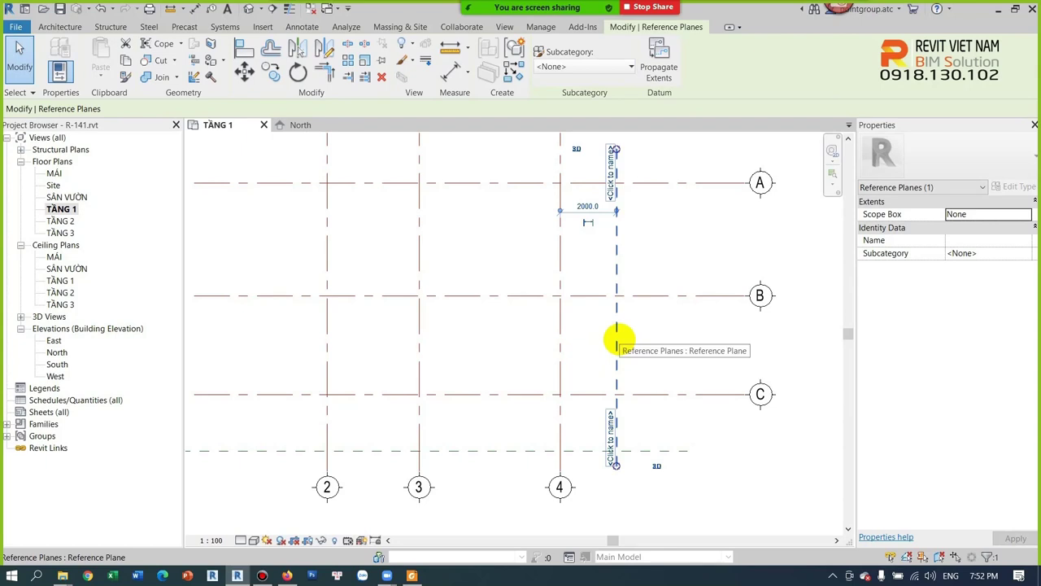
pyautogui.click(610, 195)
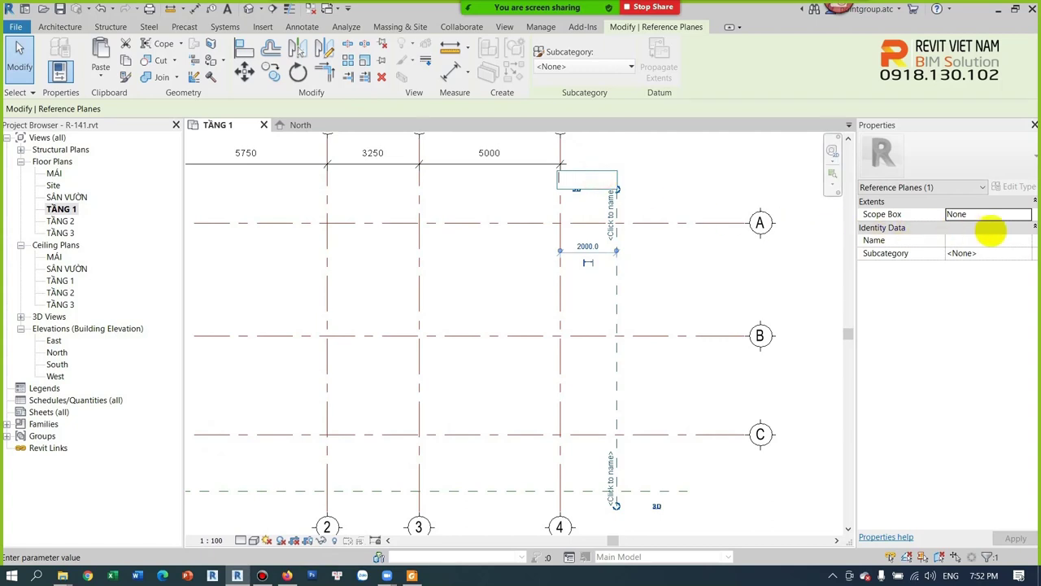
pyautogui.click(640, 250)
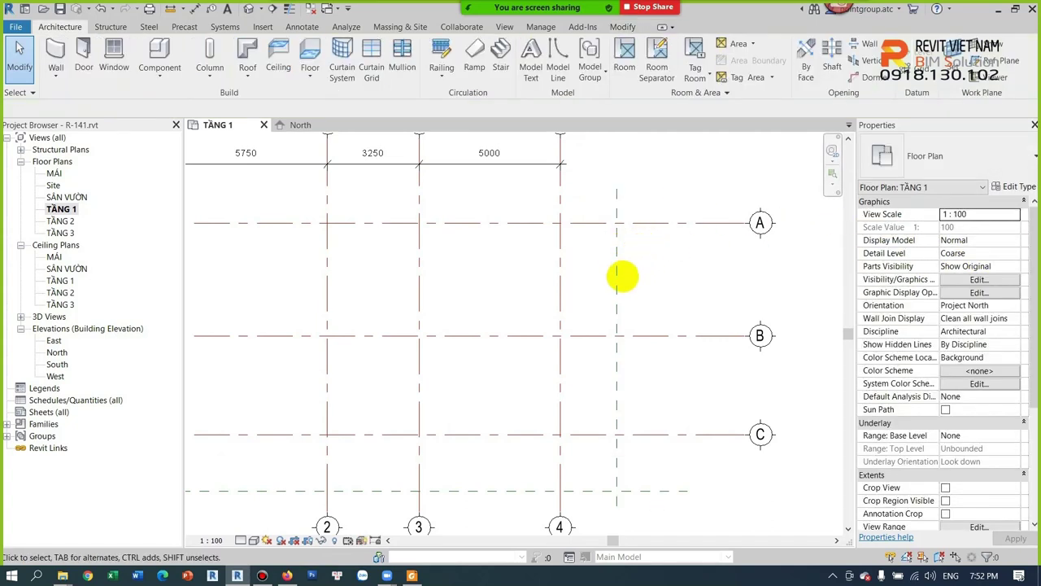
pyautogui.click(616, 268)
pyautogui.write('R1')
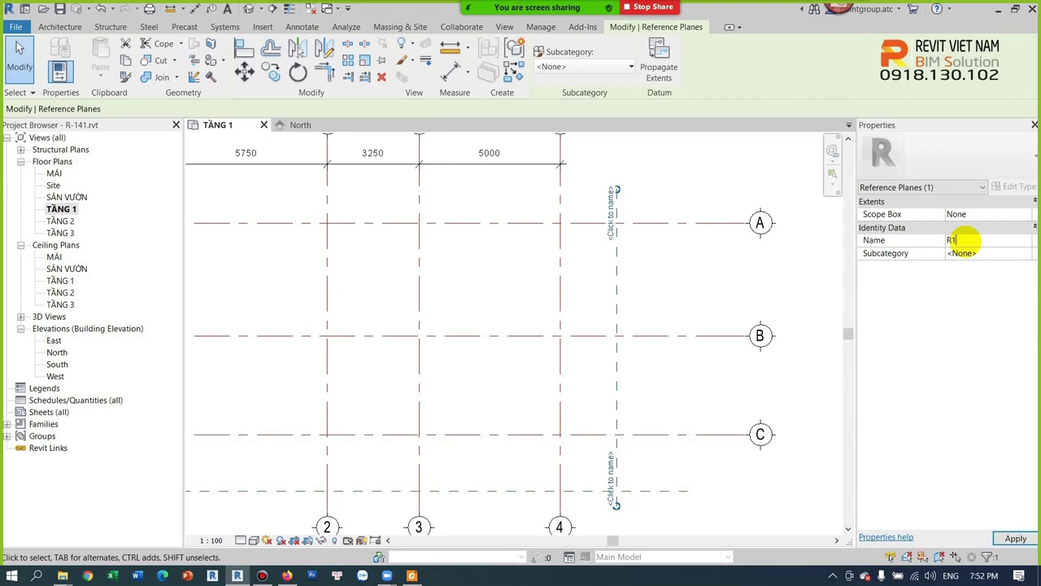
pyautogui.click(683, 279)
pyautogui.scroll(-3, 650, 325)
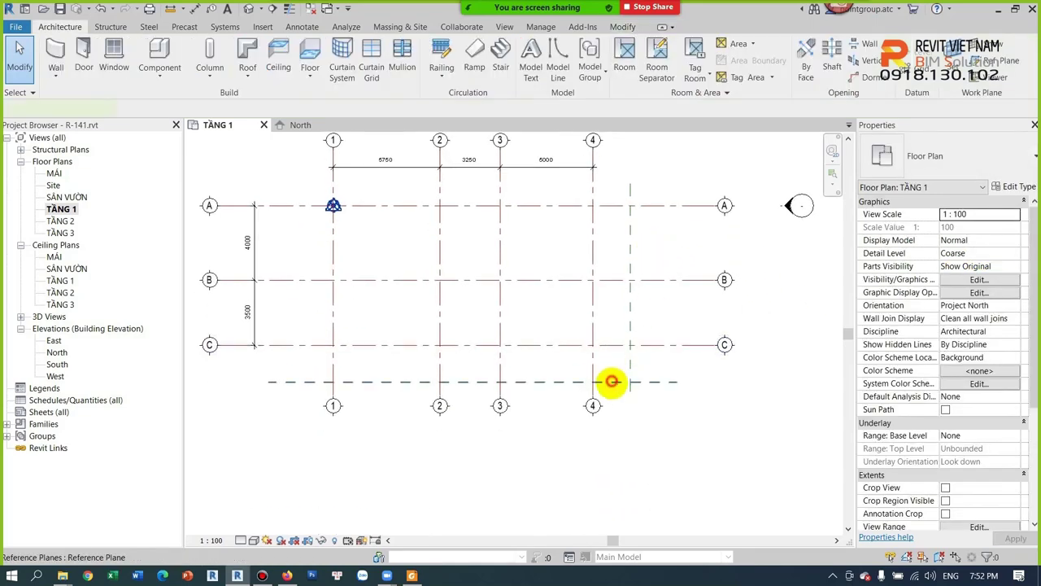
# Name the horizontal reference plane below grid C R2
pyautogui.click(612, 380)
pyautogui.click(964, 248)
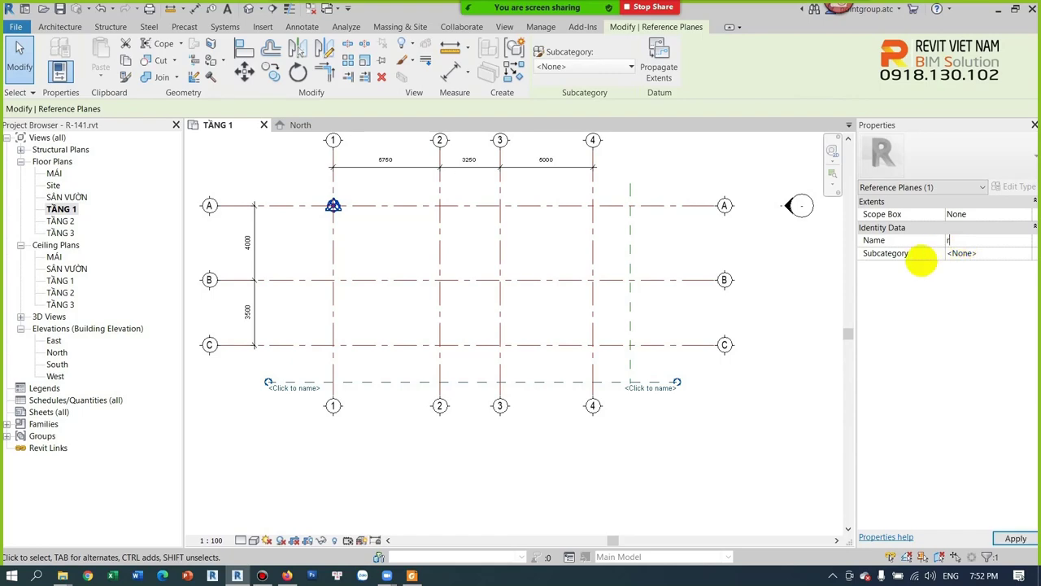
pyautogui.click(799, 341)
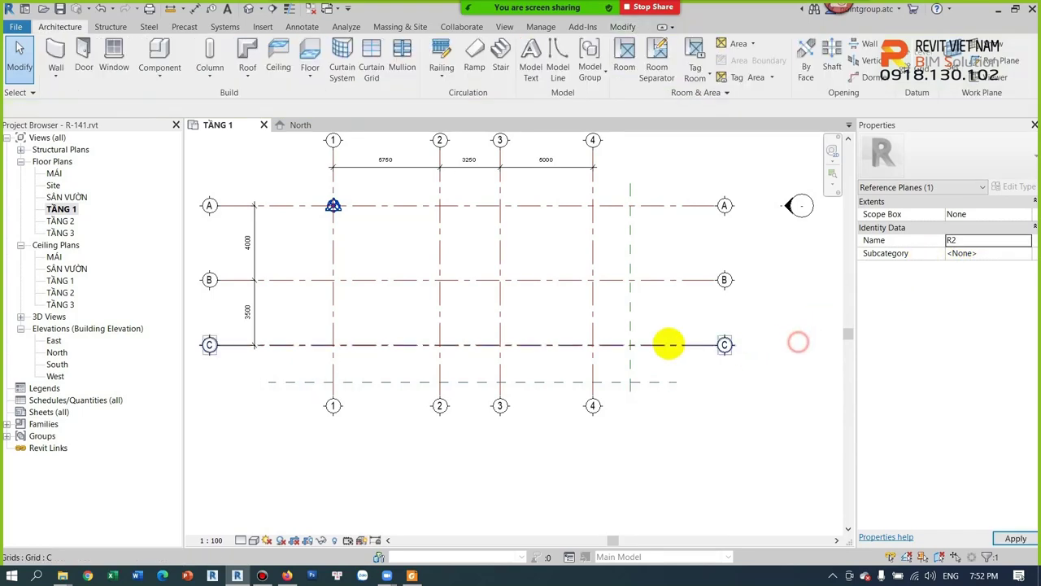
pyautogui.scroll(2, 669, 344)
# Open the North elevation and select the R1 reference plane there
pyautogui.doubleClick(57, 352)
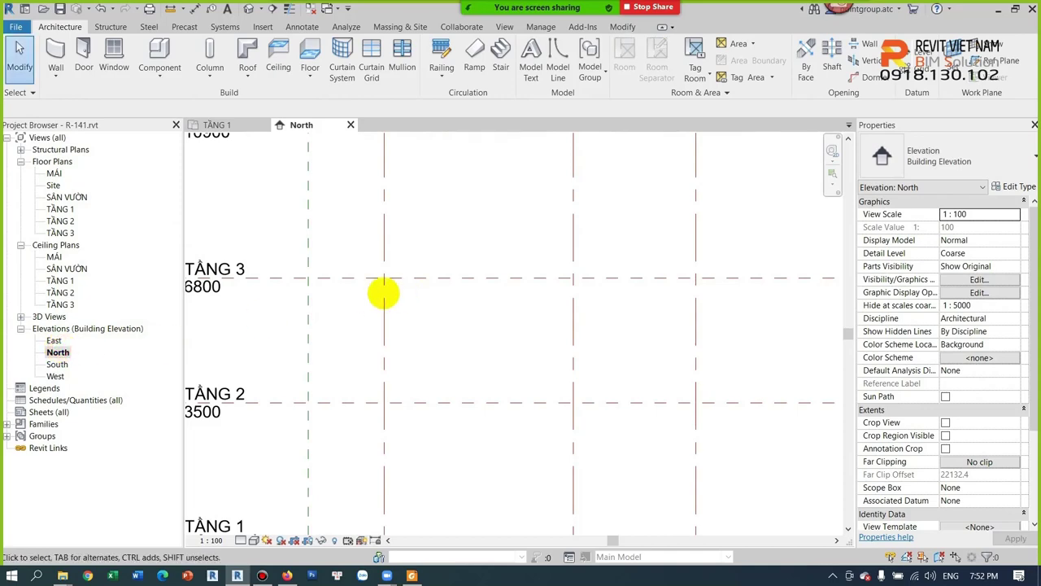
pyautogui.scroll(-2, 378, 294)
pyautogui.click(339, 303)
pyautogui.scroll(-1, 381, 252)
pyautogui.scroll(3, 362, 533)
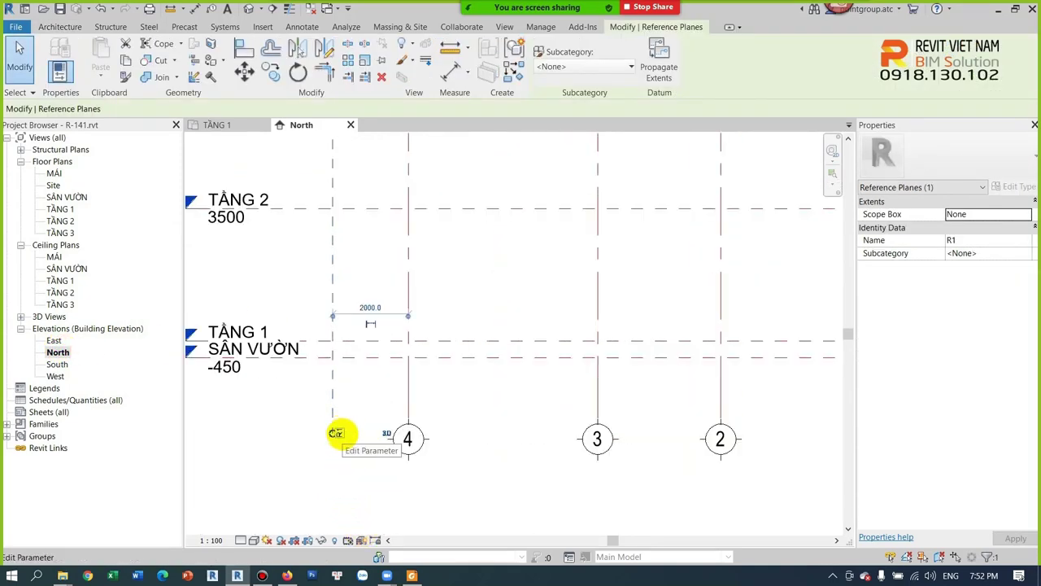
pyautogui.press('Escape')
pyautogui.click(336, 279)
pyautogui.click(381, 234)
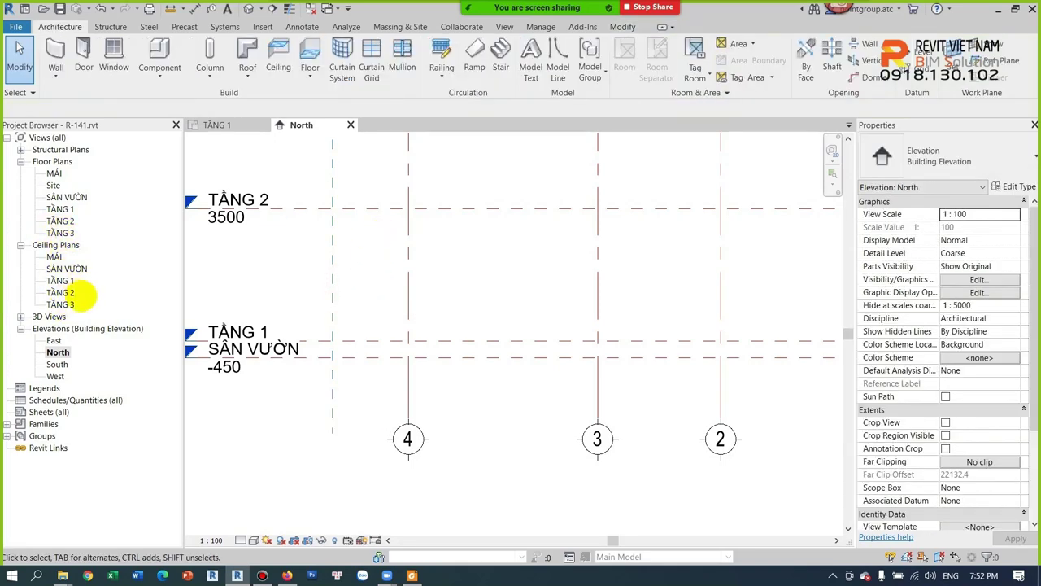
# Open the TẦNG 1 plan, expand Structural Plans, and check the TẦNG 2 floor plan
pyautogui.doubleClick(62, 209)
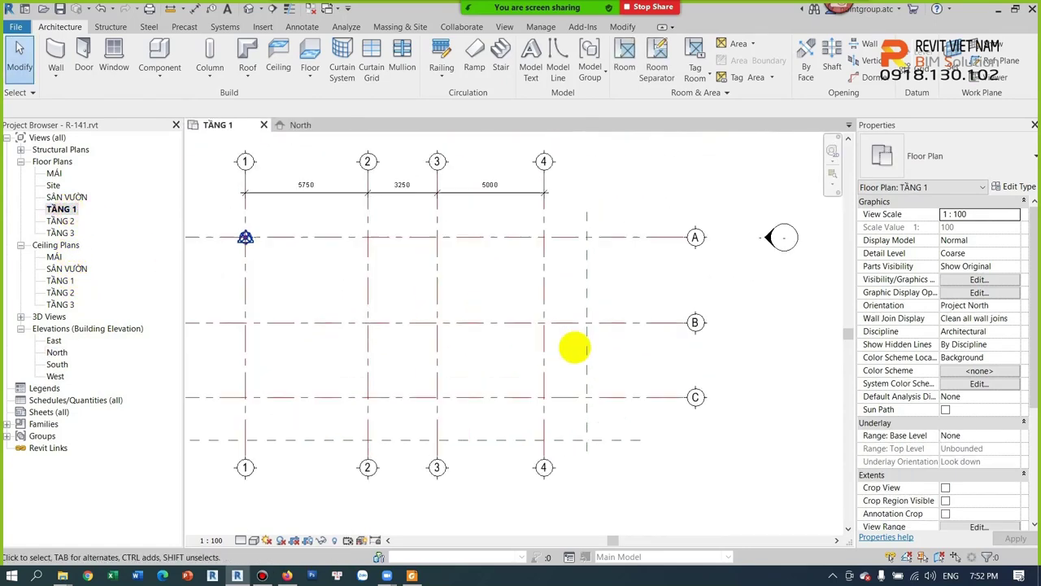
pyautogui.moveTo(574, 348); pyautogui.dragTo(655, 339, button='middle')
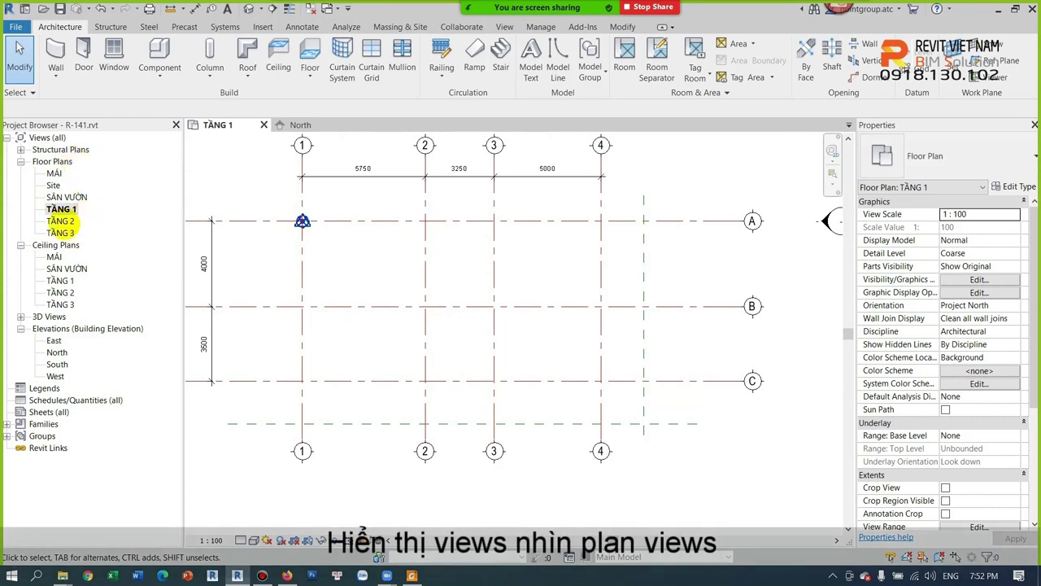
pyautogui.click(21, 150)
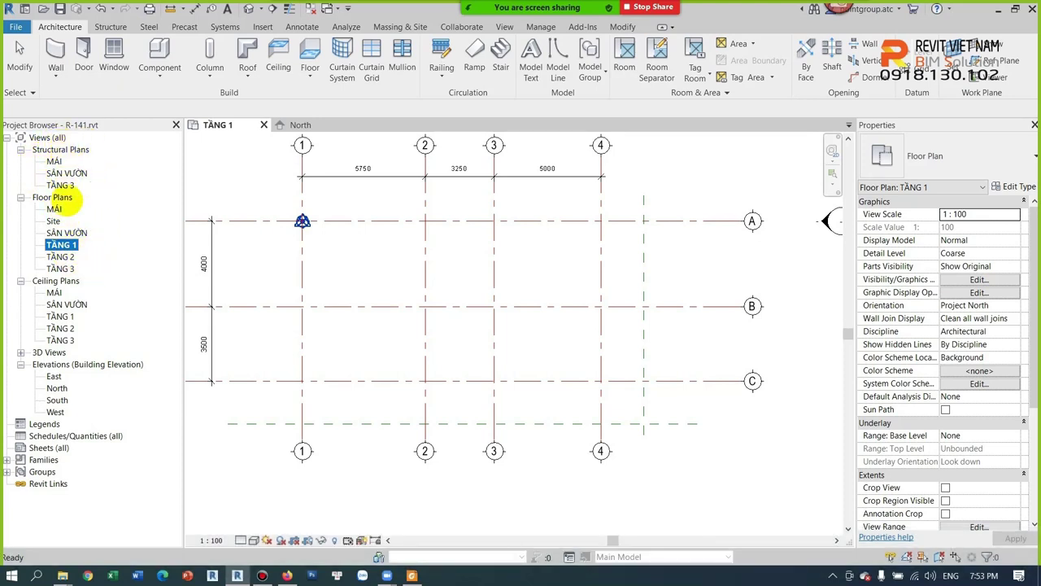
pyautogui.doubleClick(60, 256)
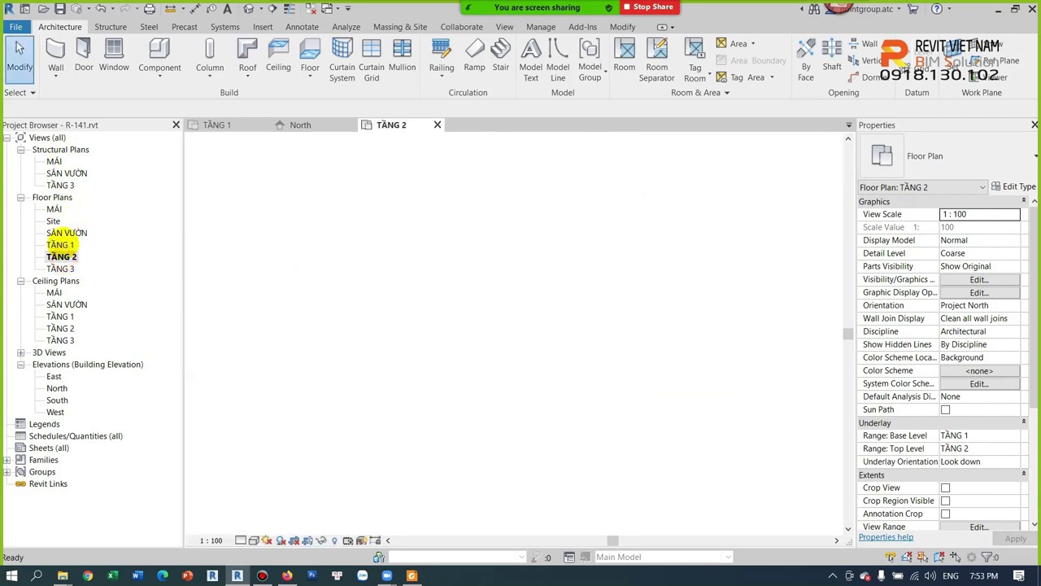
pyautogui.doubleClick(61, 245)
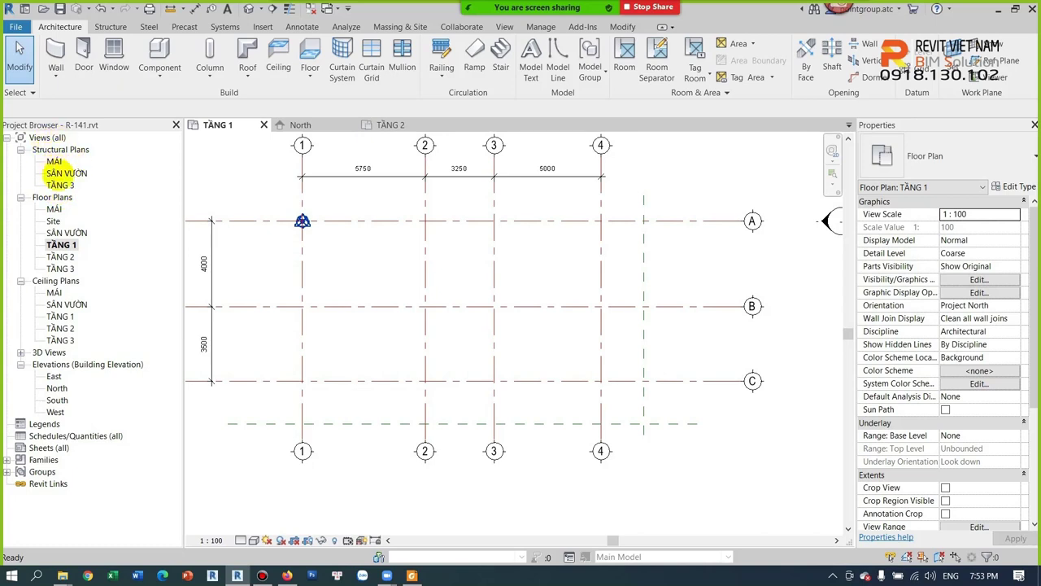
# Delete the TẦNG 2 and TẦNG 3 floor plan views
pyautogui.click(60, 268)
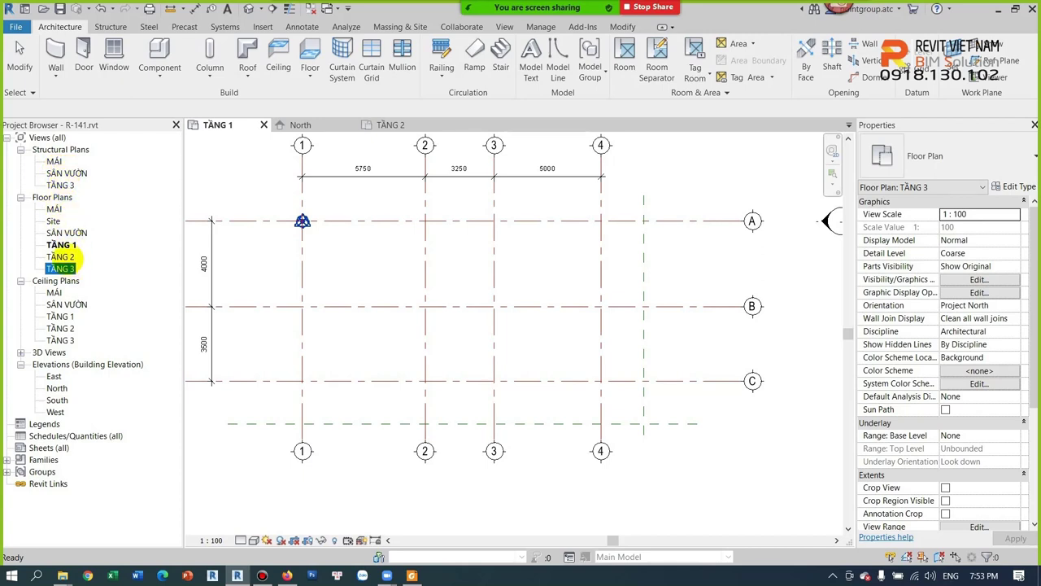
pyautogui.click(60, 245)
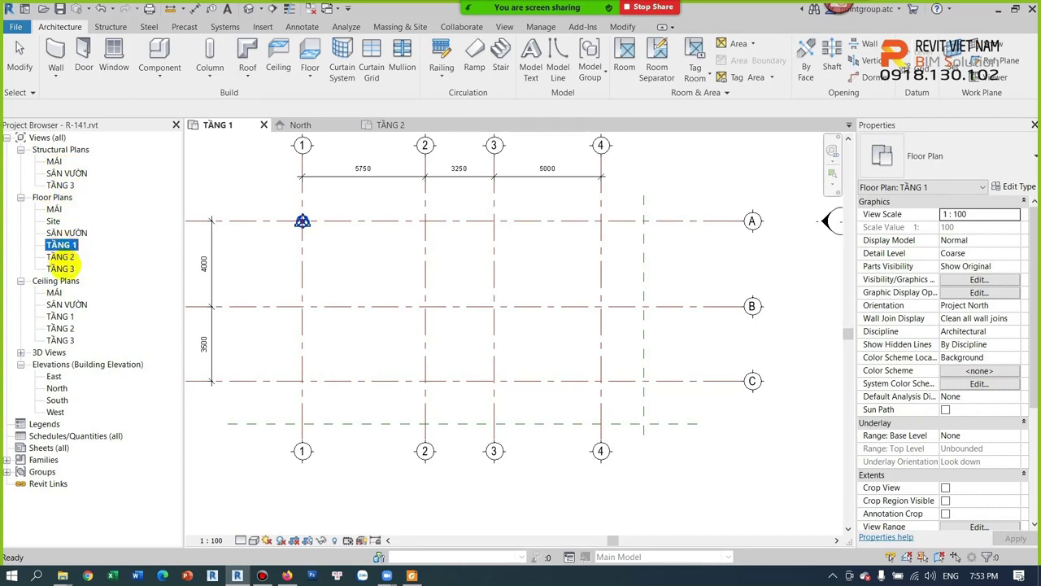
pyautogui.click(60, 256)
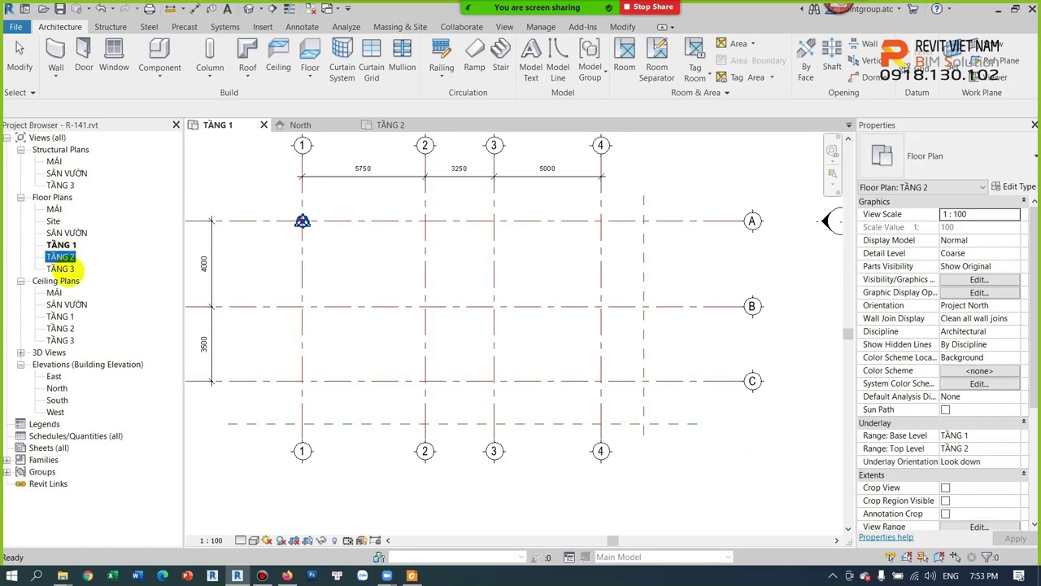
pyautogui.keyDown('ctrl'); pyautogui.click(60, 268); pyautogui.keyUp('ctrl')
pyautogui.press('Delete')
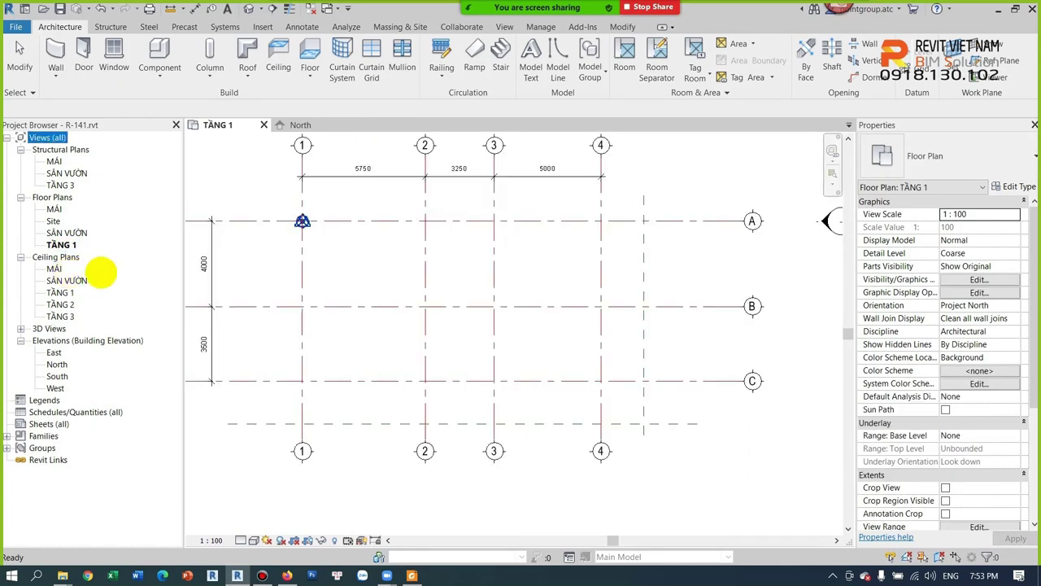
# Create new floor plans for levels TẦNG 2 and TẦNG 3 via View > Plan Views > Floor Plan
pyautogui.click(390, 269)
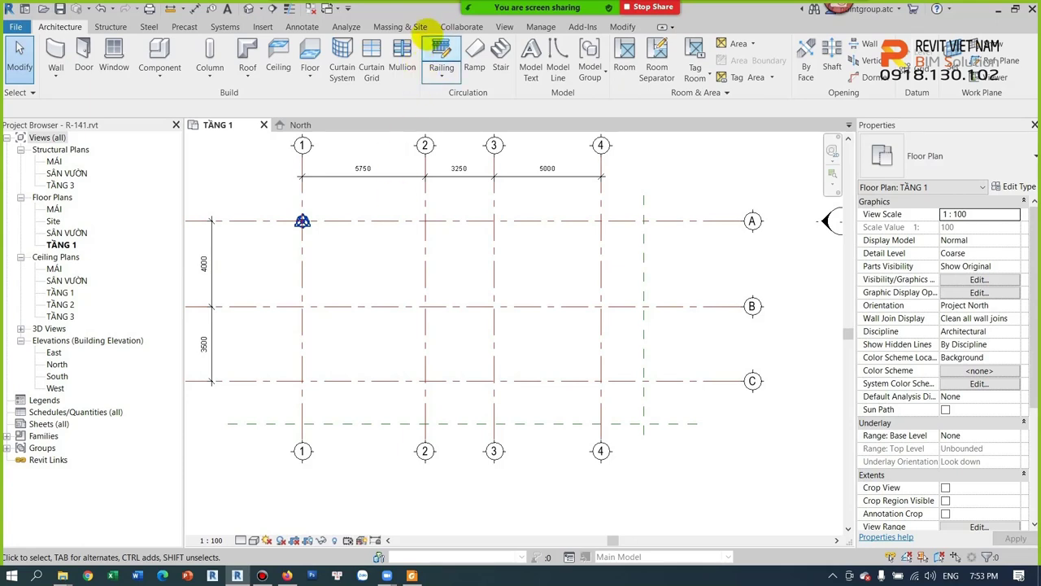
pyautogui.click(505, 27)
pyautogui.click(528, 45)
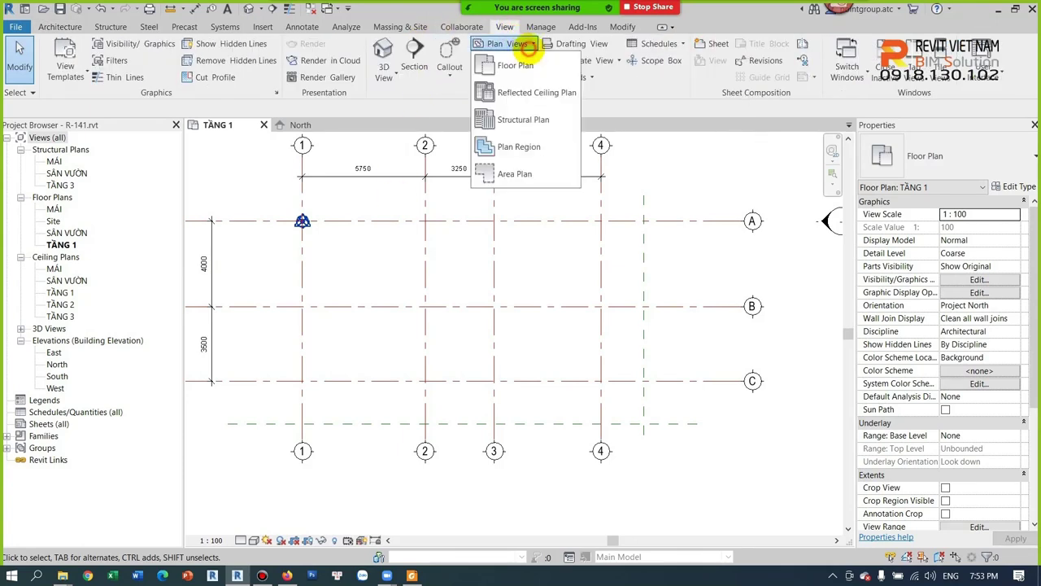
pyautogui.click(515, 65)
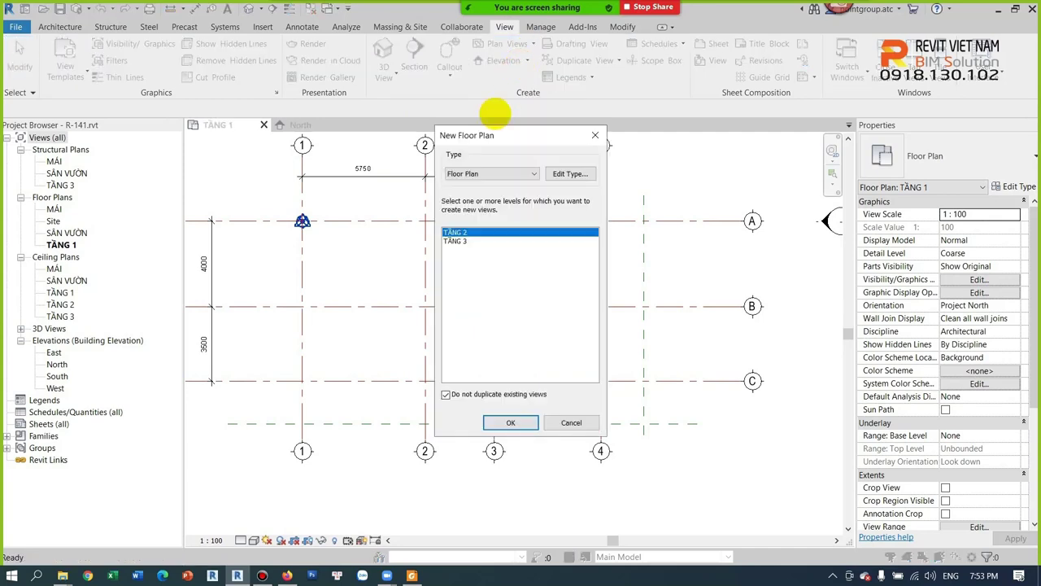
pyautogui.keyDown('shift'); pyautogui.click(459, 242); pyautogui.keyUp('shift')
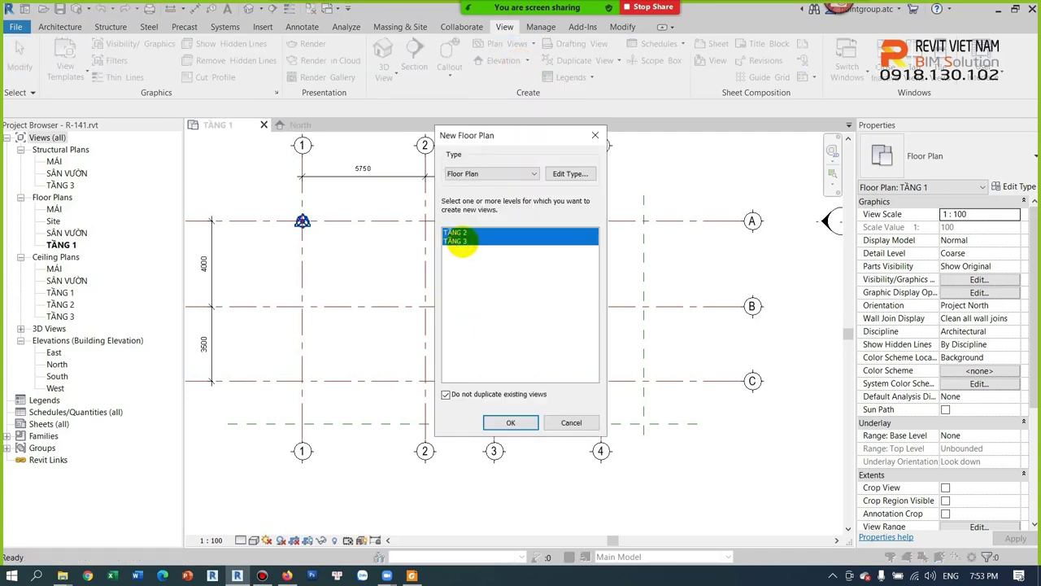
pyautogui.click(498, 421)
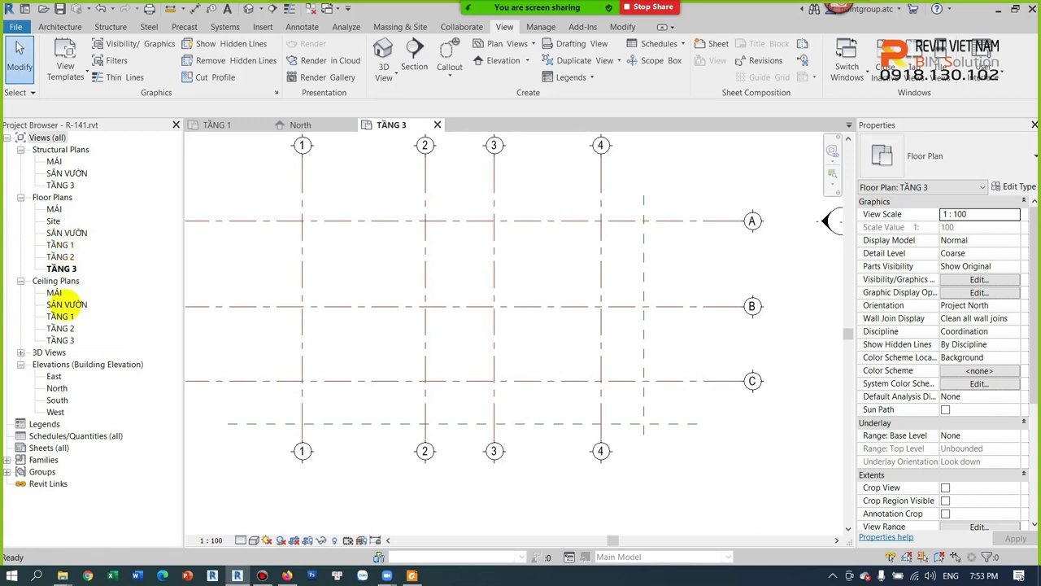
# Check the TẦNG 2 level height in the South elevation, then open the TẦNG 2 floor plan
pyautogui.doubleClick(57, 399)
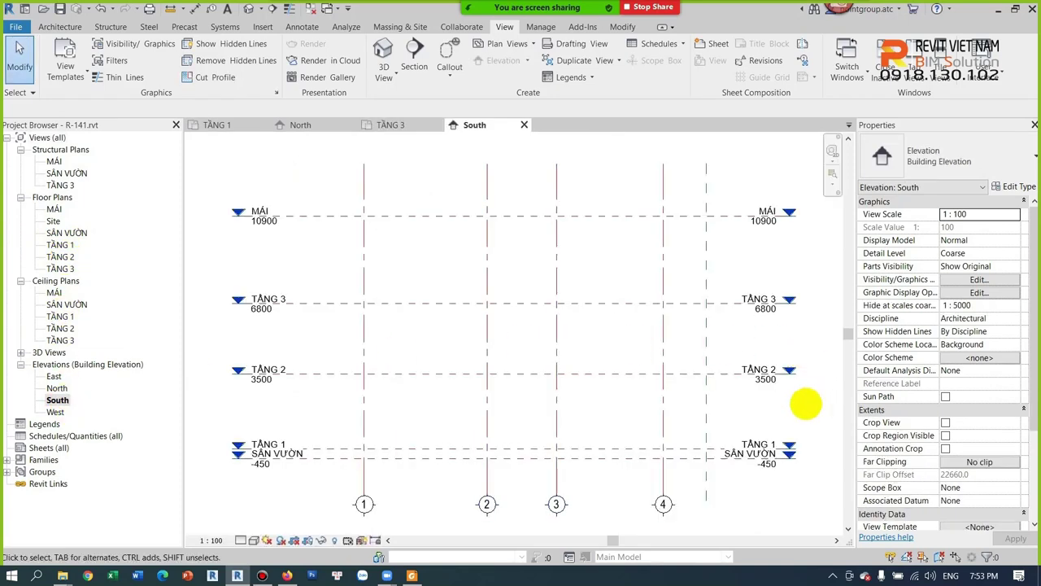
pyautogui.click(698, 363)
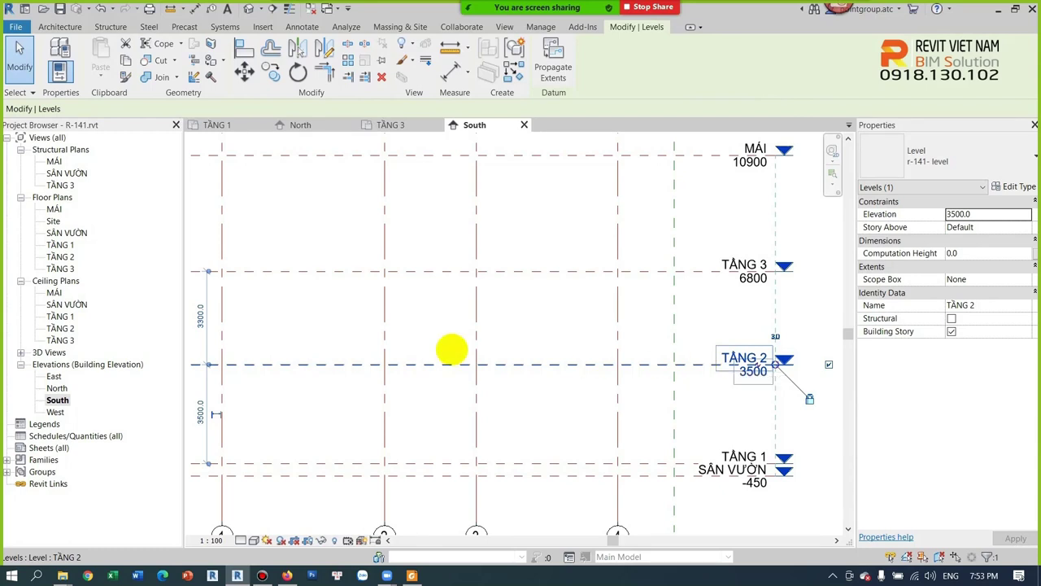
pyautogui.click(59, 256)
pyautogui.doubleClick(59, 256)
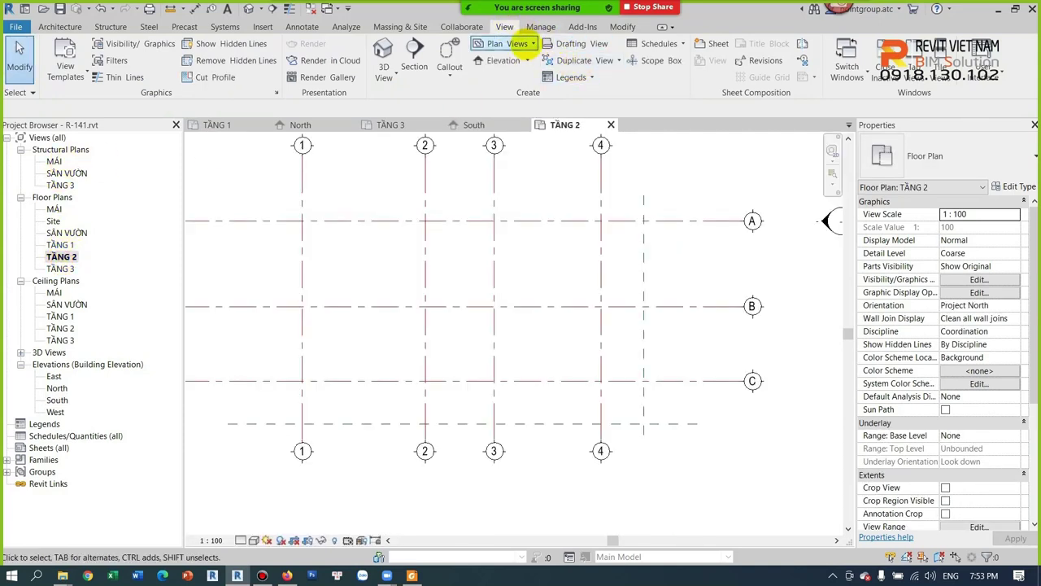
# Create structural plans for levels TẦNG 1 and TẦNG 2 in the New Structural Plan dialog
pyautogui.click(524, 46)
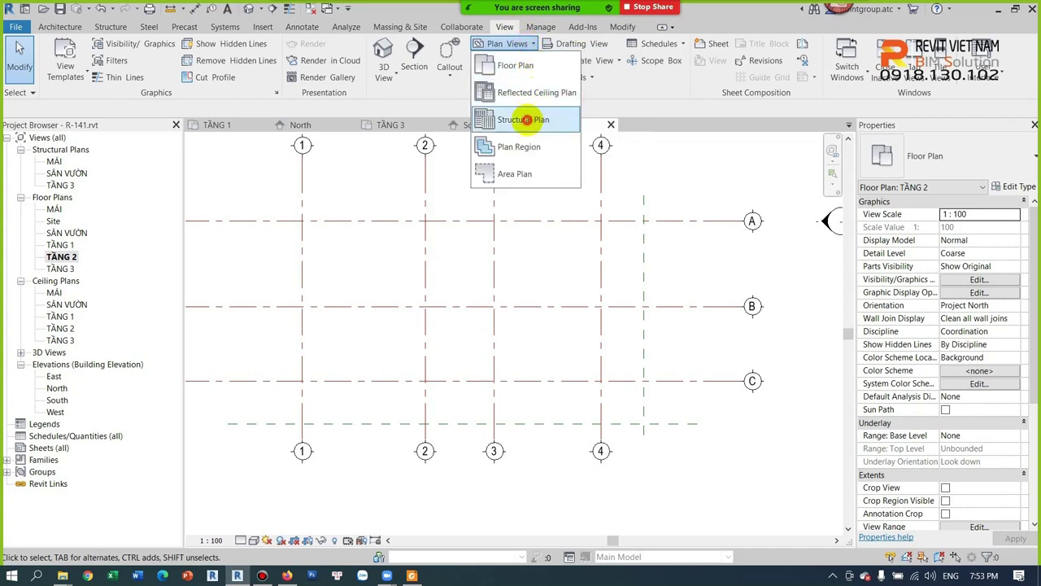
pyautogui.click(524, 120)
pyautogui.keyDown('shift'); pyautogui.click(465, 242); pyautogui.keyUp('shift')
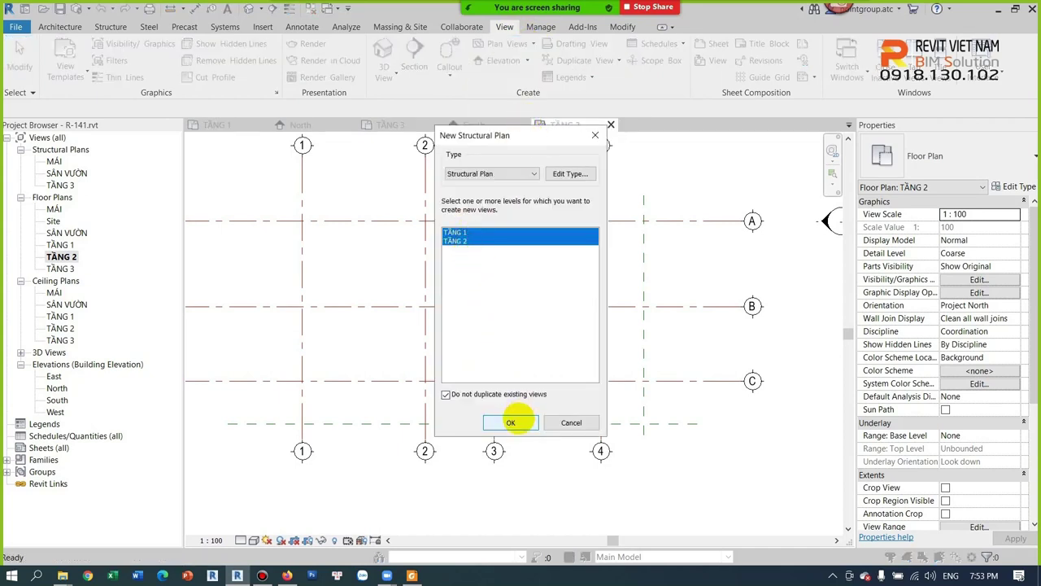
pyautogui.click(511, 422)
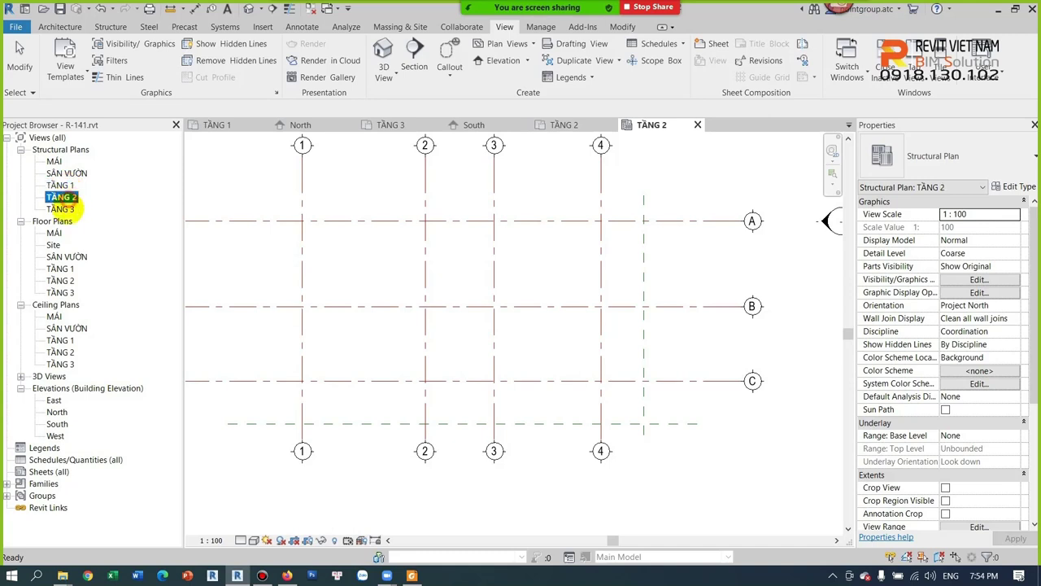
pyautogui.click(60, 185)
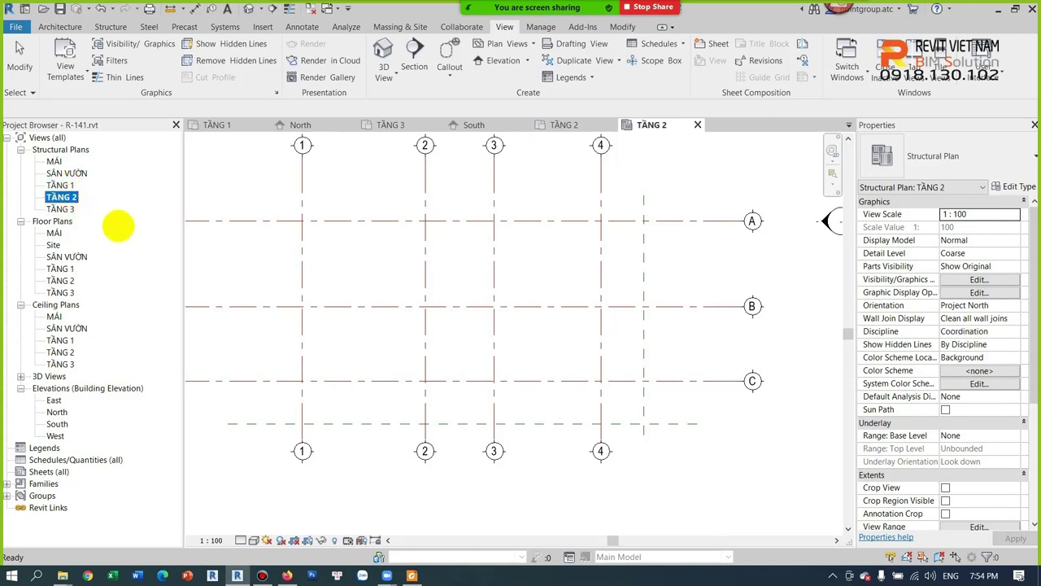
# Open the TẦNG 1 and TẦNG 3 structural plans, then close all inactive views
pyautogui.doubleClick(60, 185)
pyautogui.click(61, 209)
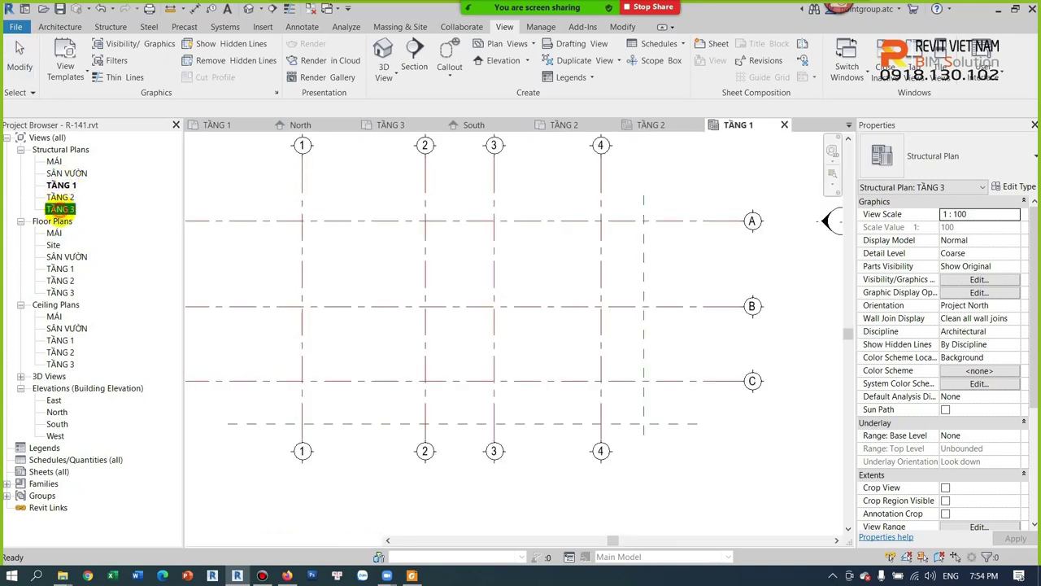
pyautogui.click(60, 186)
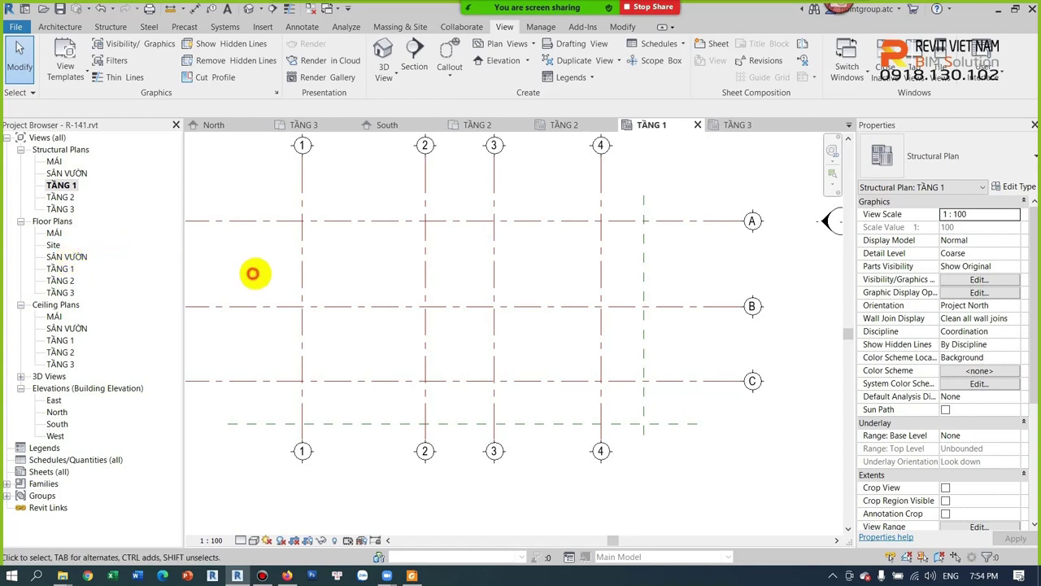
pyautogui.scroll(-3, 400, 274)
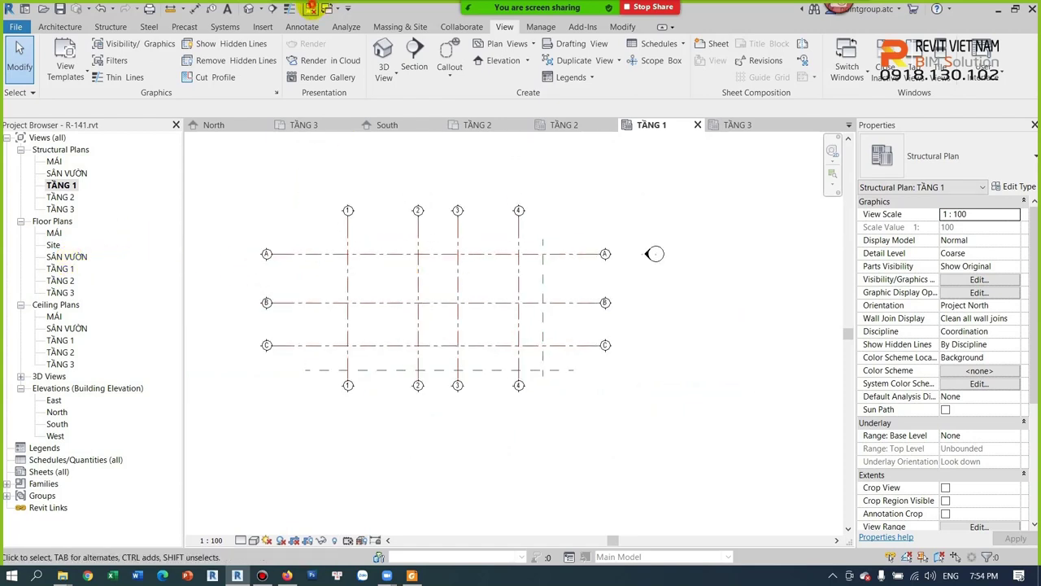
pyautogui.click(310, 8)
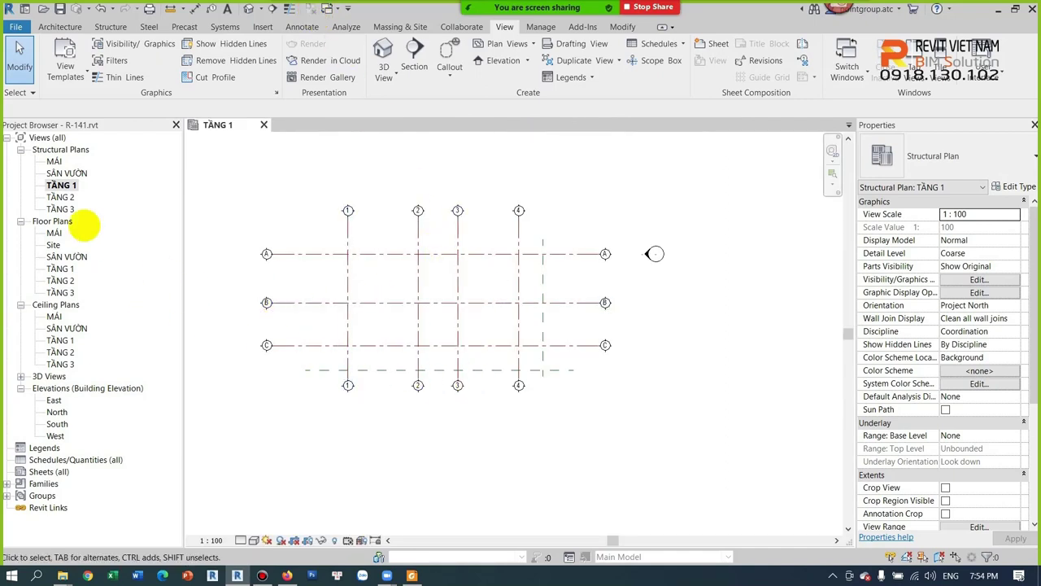
# Drag grid A's left end grip right so grids A, B and C heads sit nearer grid 1
pyautogui.scroll(2, 399, 268)
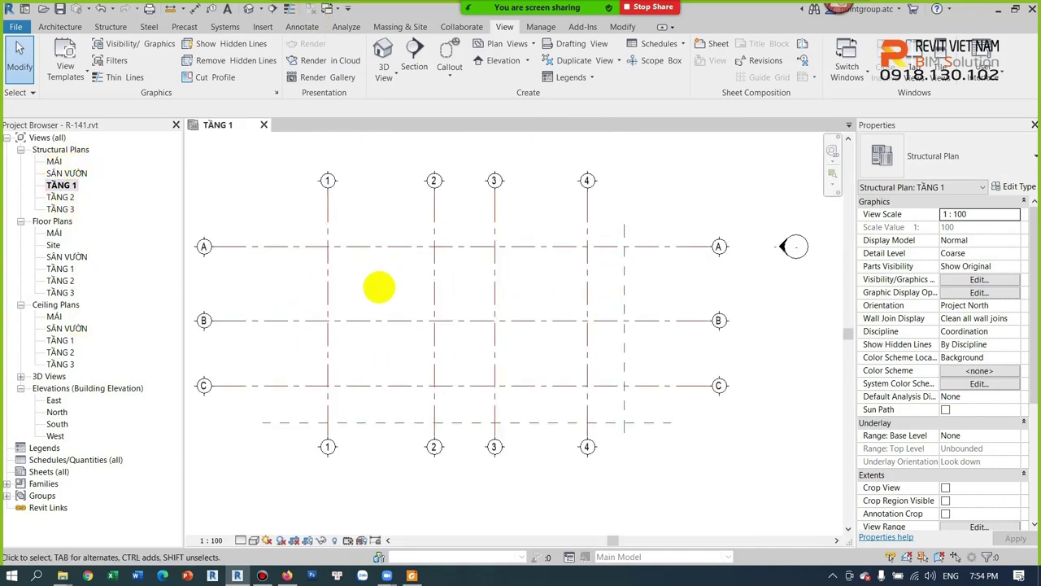
pyautogui.click(235, 247)
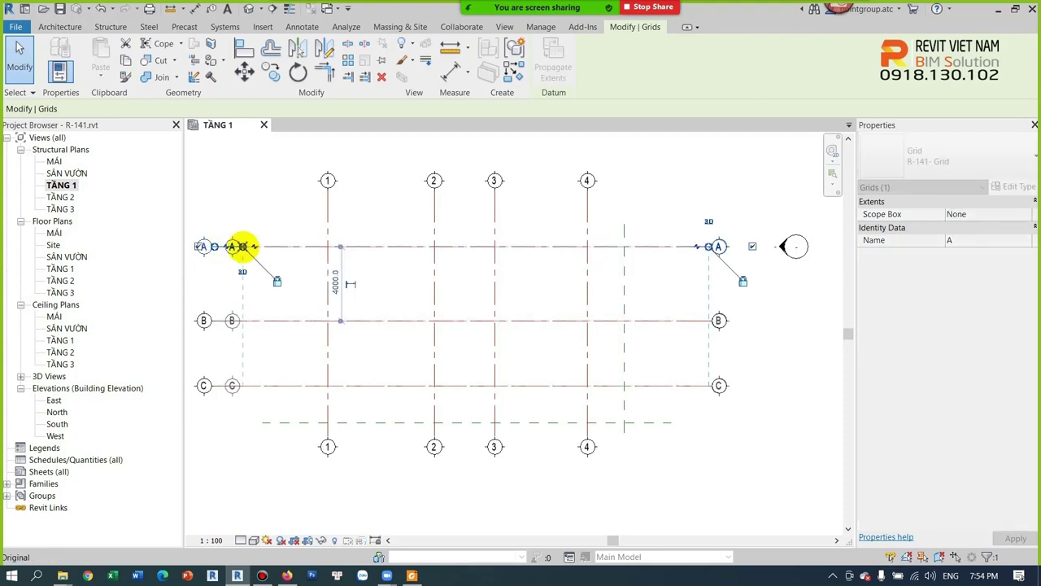
pyautogui.moveTo(234, 247); pyautogui.dragTo(262, 246)
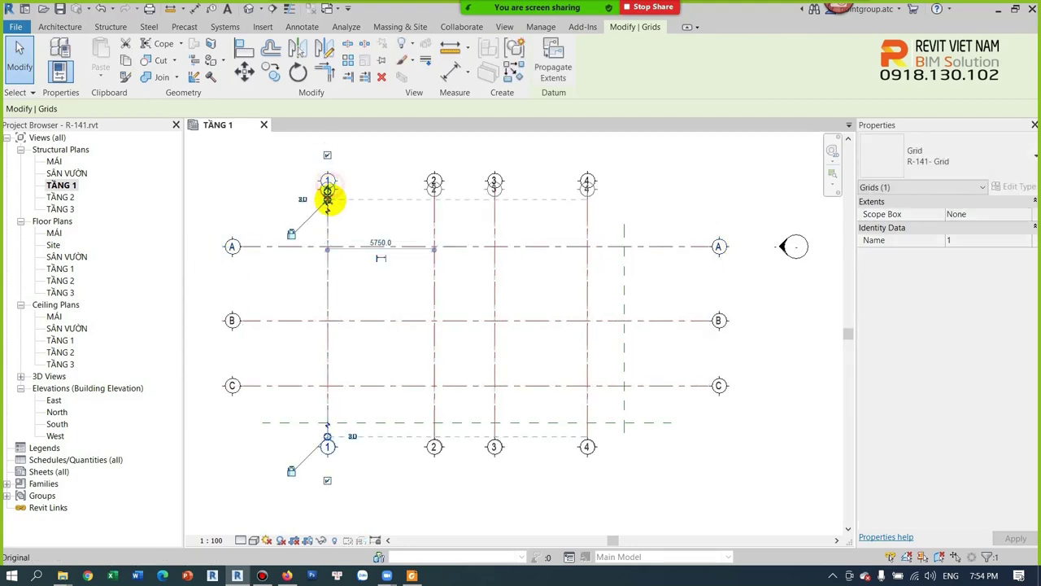